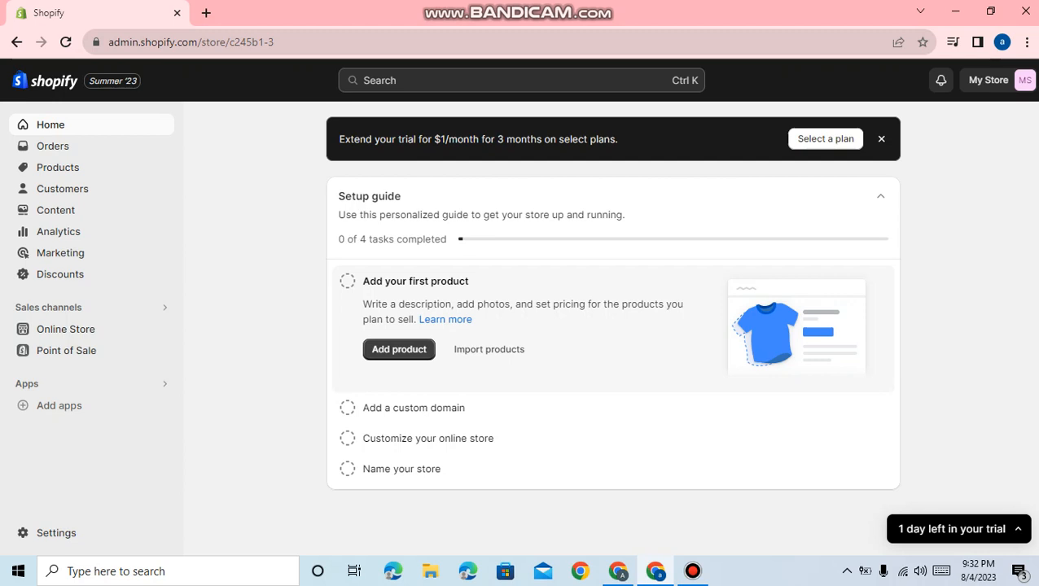
Open the General shipping rates profile in the store's shipping and delivery settings
left_click(56, 532)
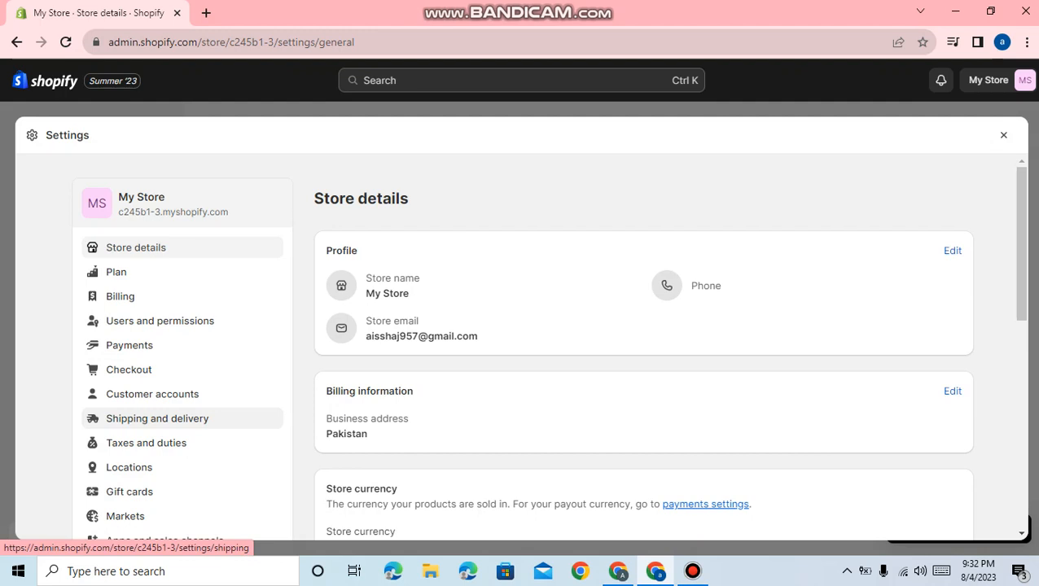
left_click(157, 418)
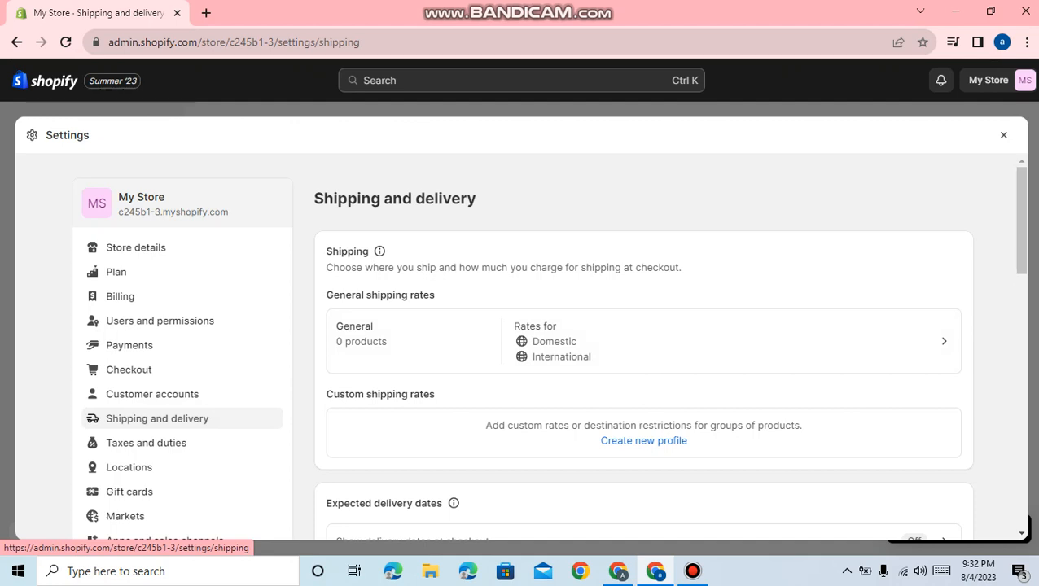
left_click_drag(326, 250, 371, 295)
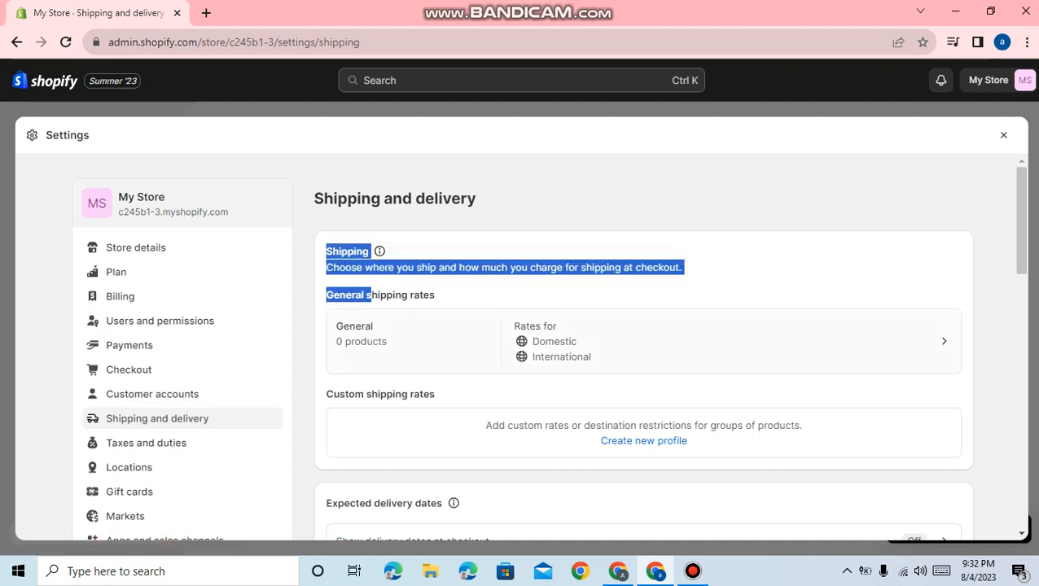
left_click(371, 332)
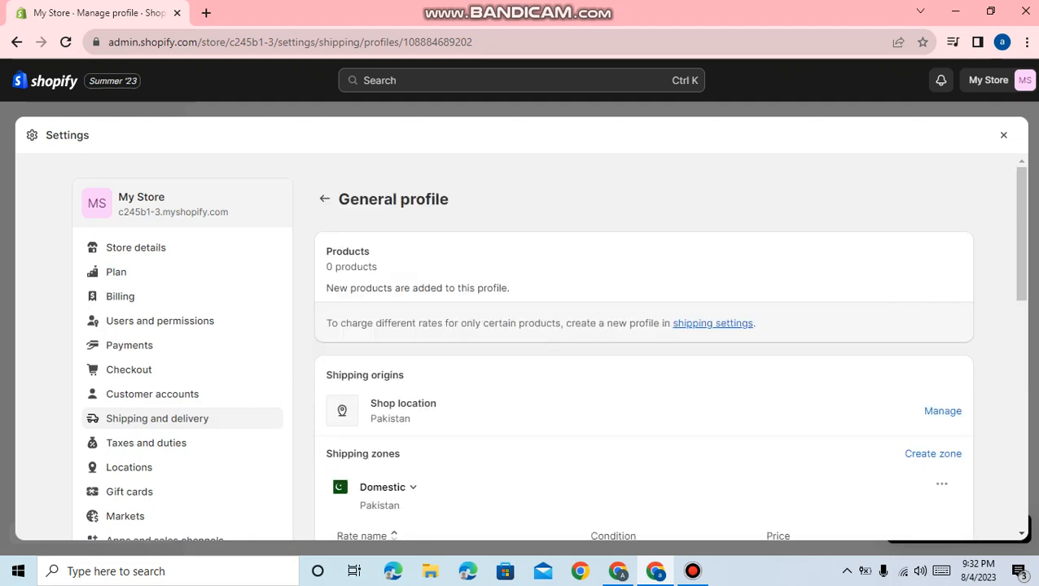
left_click(324, 199)
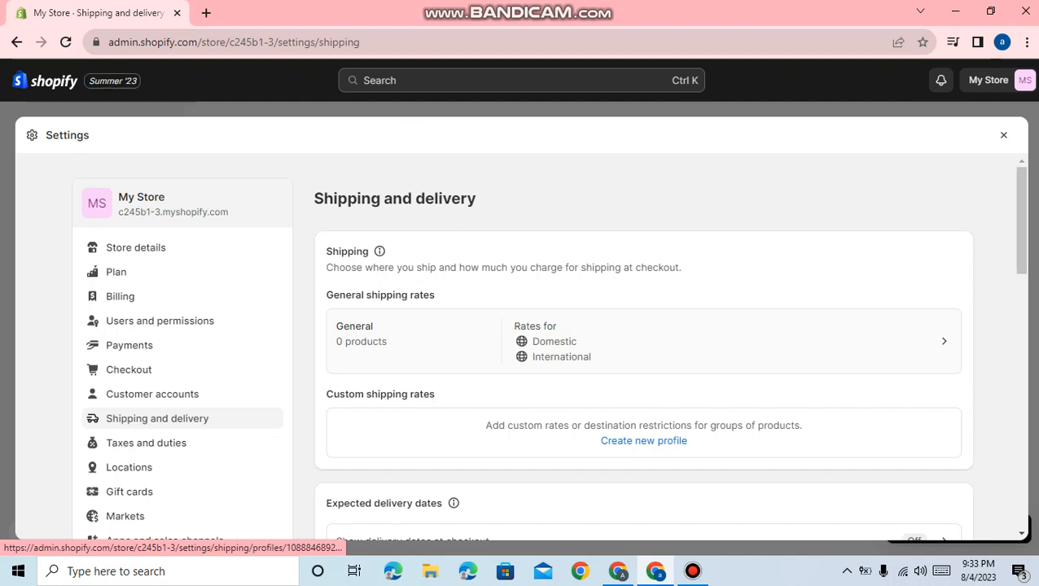
left_click(944, 341)
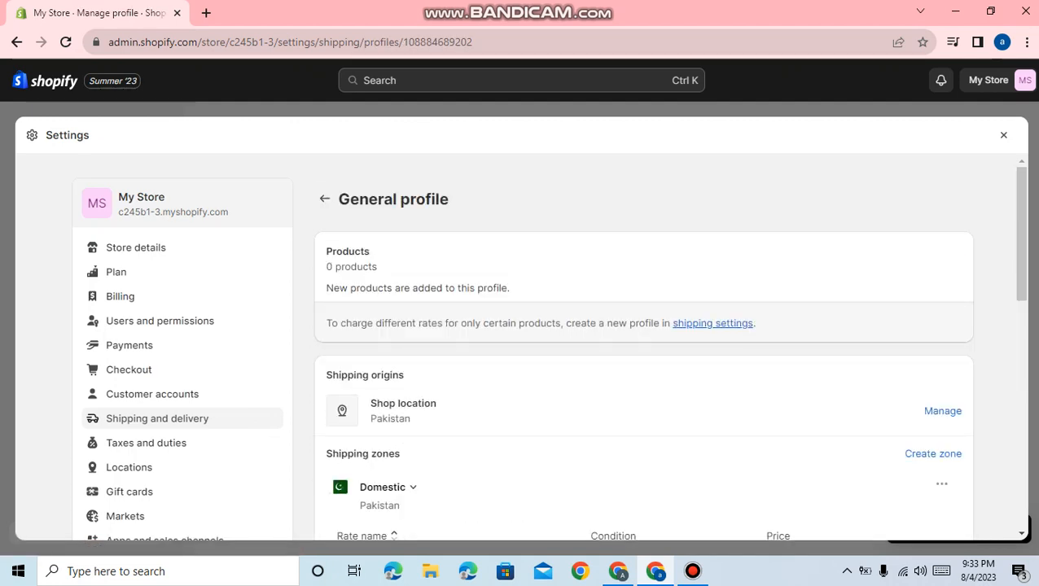
Set the price of the Domestic zone's Standard shipping rate to Rs 100
scroll(590, 346, "down", 3)
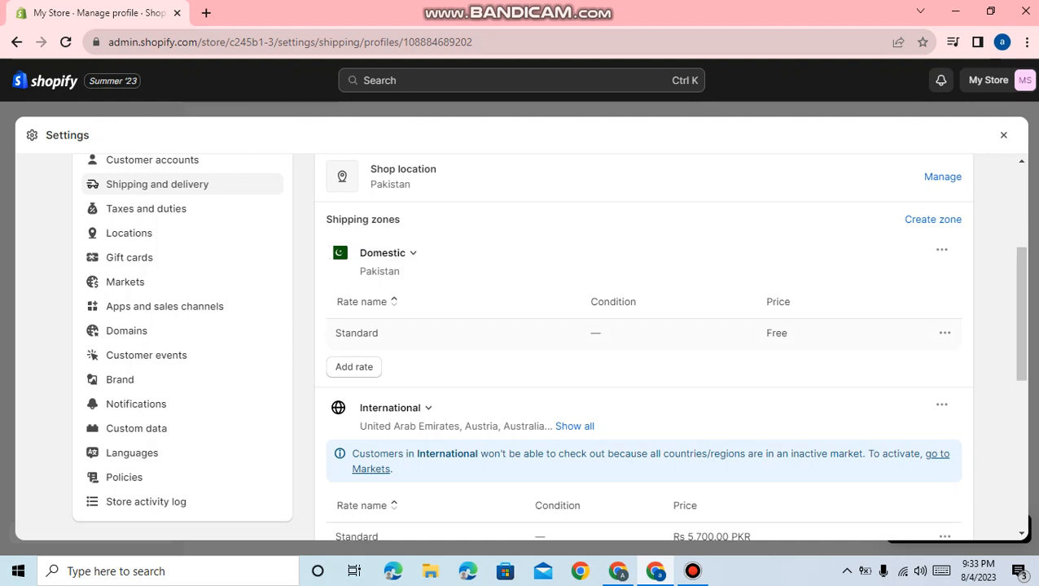
left_click(944, 333)
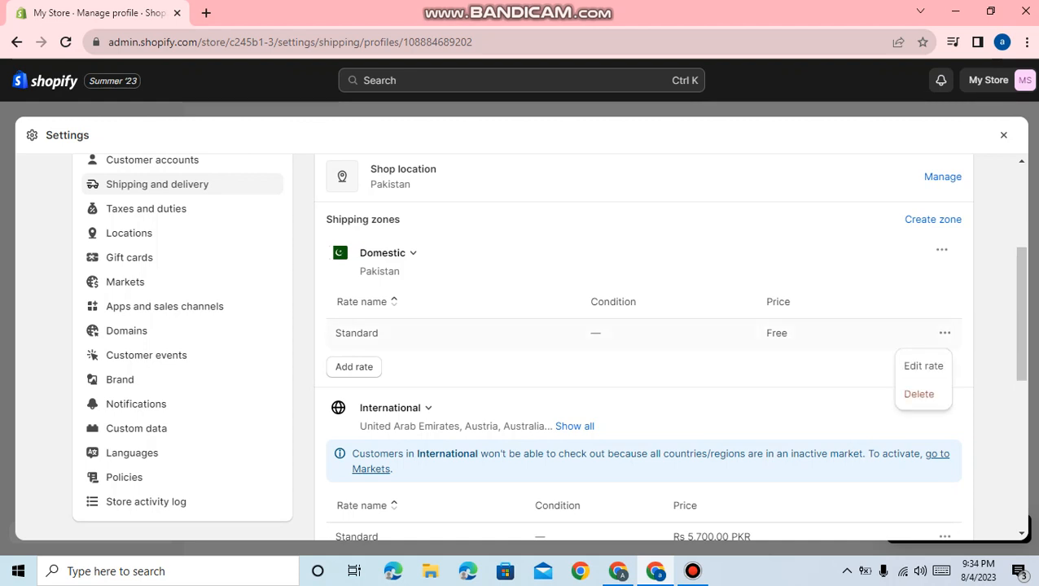
left_click(923, 366)
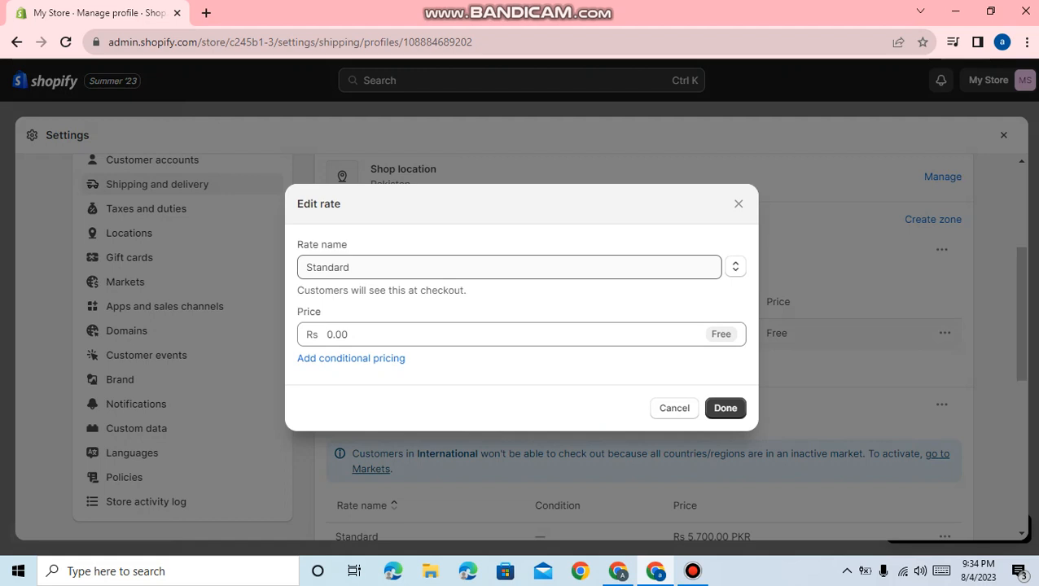
left_click(348, 335)
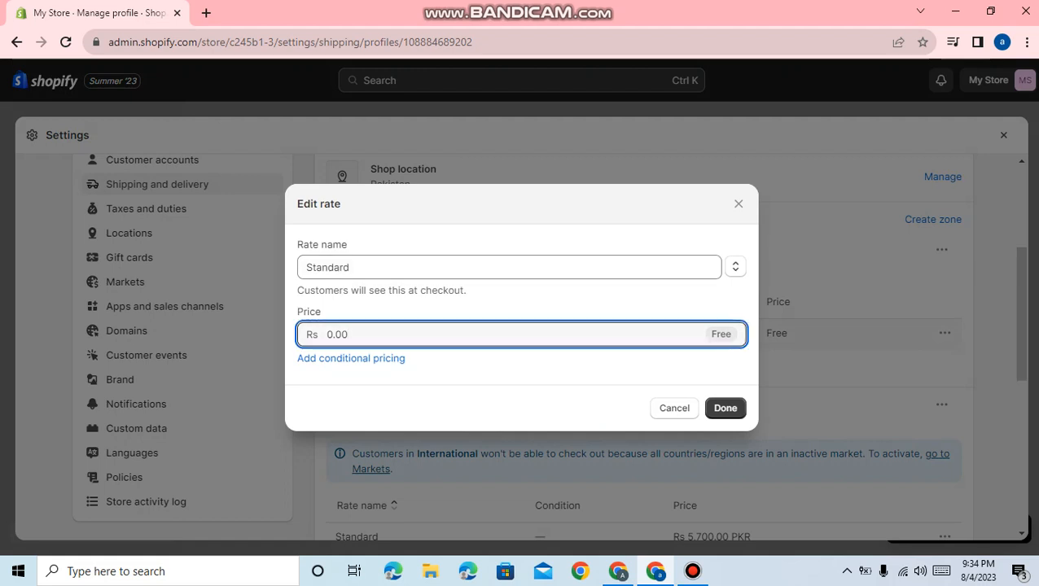
key("BackSpace")
key("BackSpace")
key("BackSpace")
key("BackSpace")
type("5")
key("BackSpace")
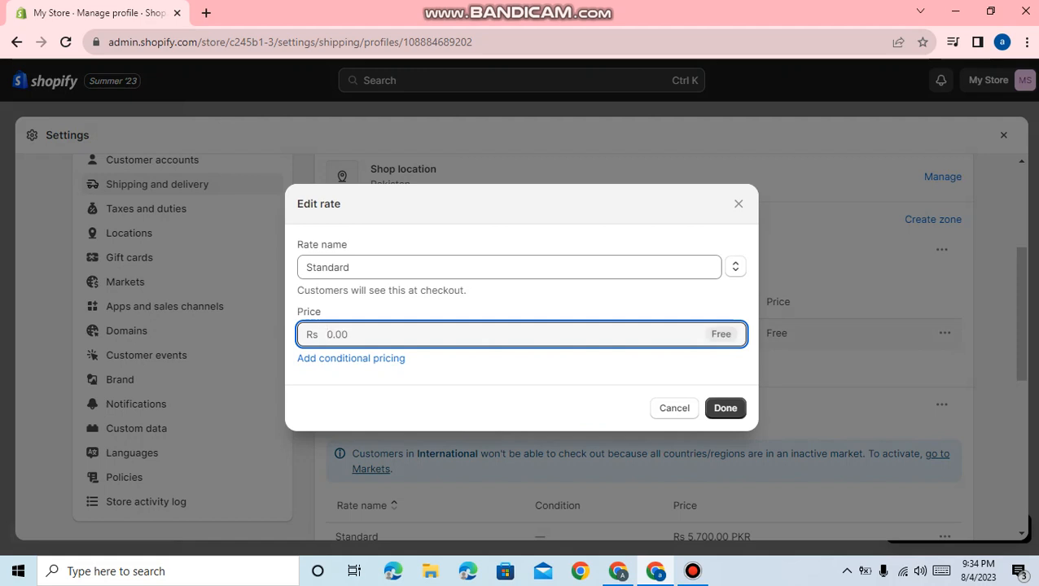
type("100")
left_click(725, 408)
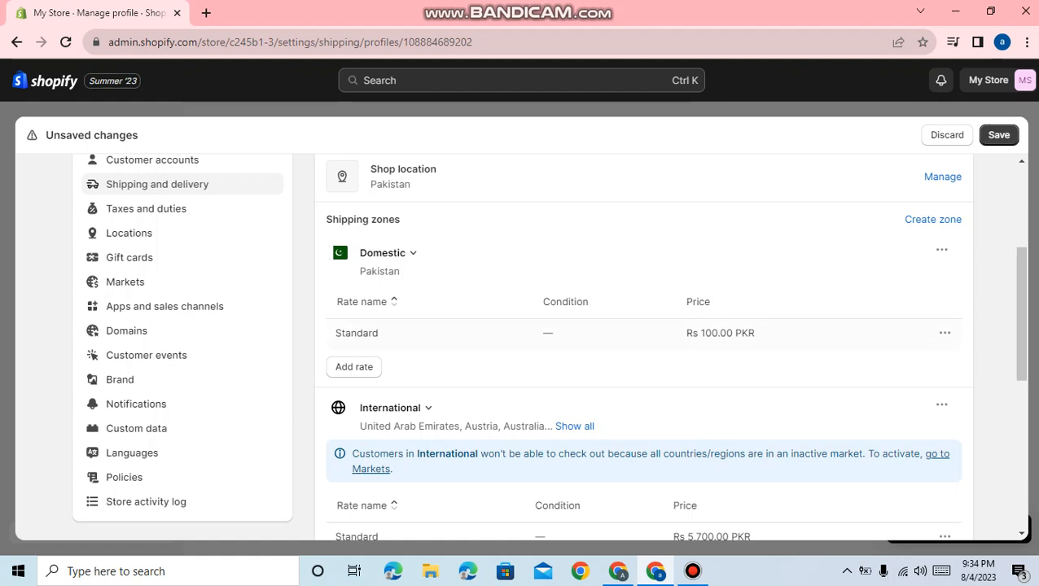
Add conditional pricing based on item weight to the Domestic Standard rate, with a minimum weight of 0.5 kg
left_click(945, 333)
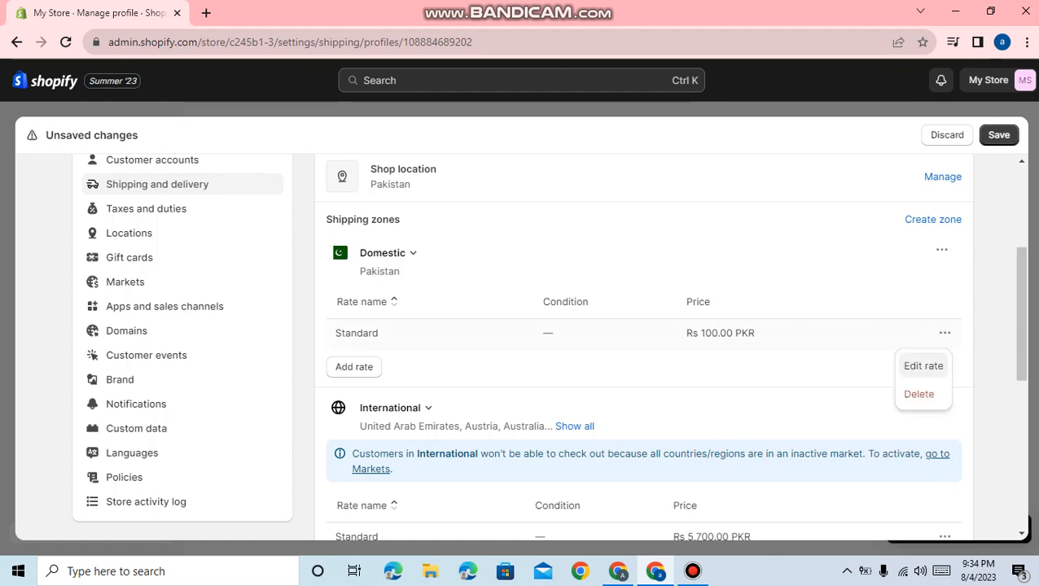
left_click(924, 366)
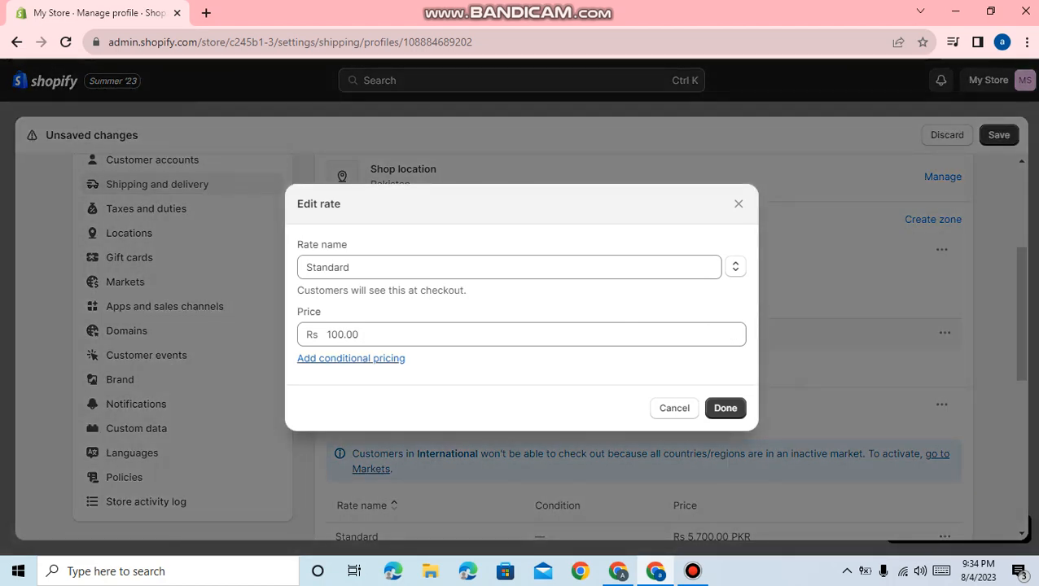
left_click(383, 358)
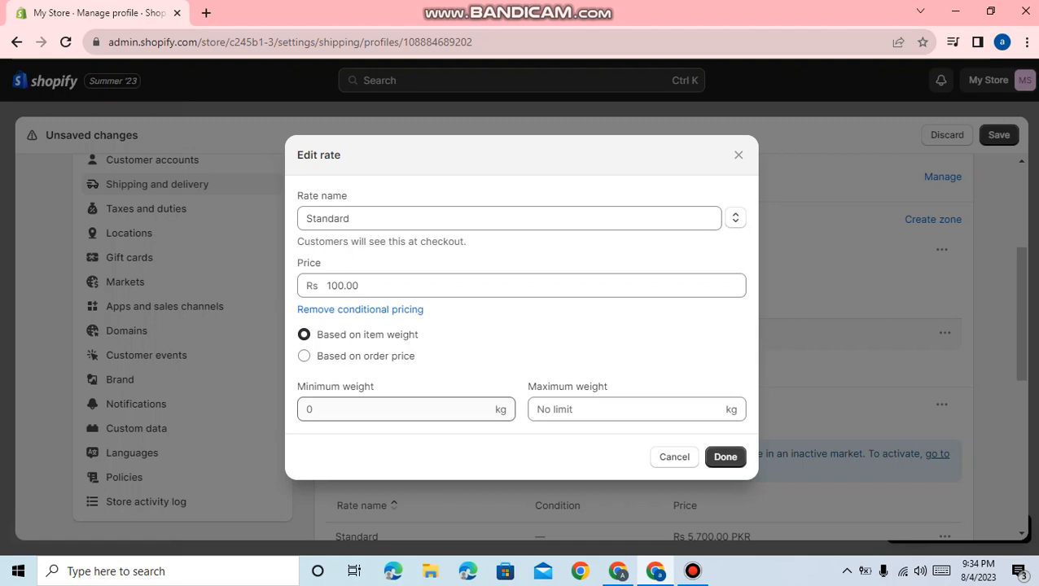
left_click(407, 410)
type("0")
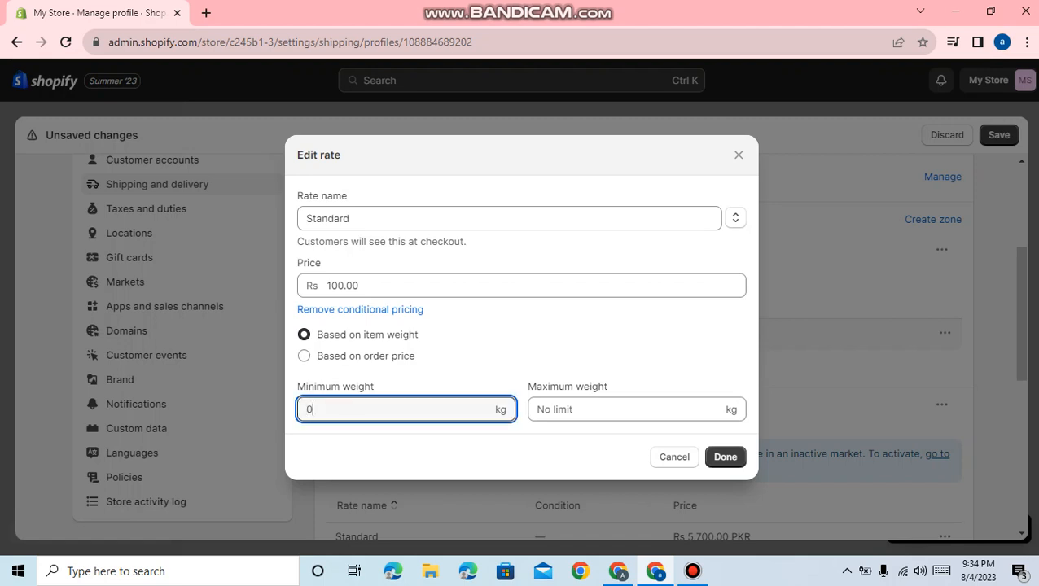
type(".5")
Base the Domestic Standard rate's condition on order price, with a minimum price of Rs 500
left_click(305, 356)
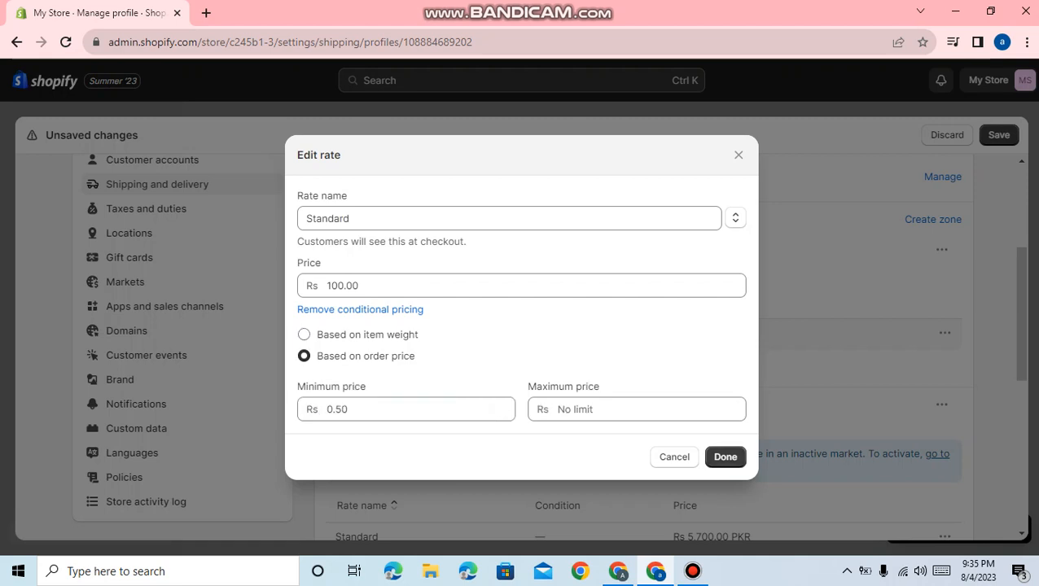
left_click(350, 409)
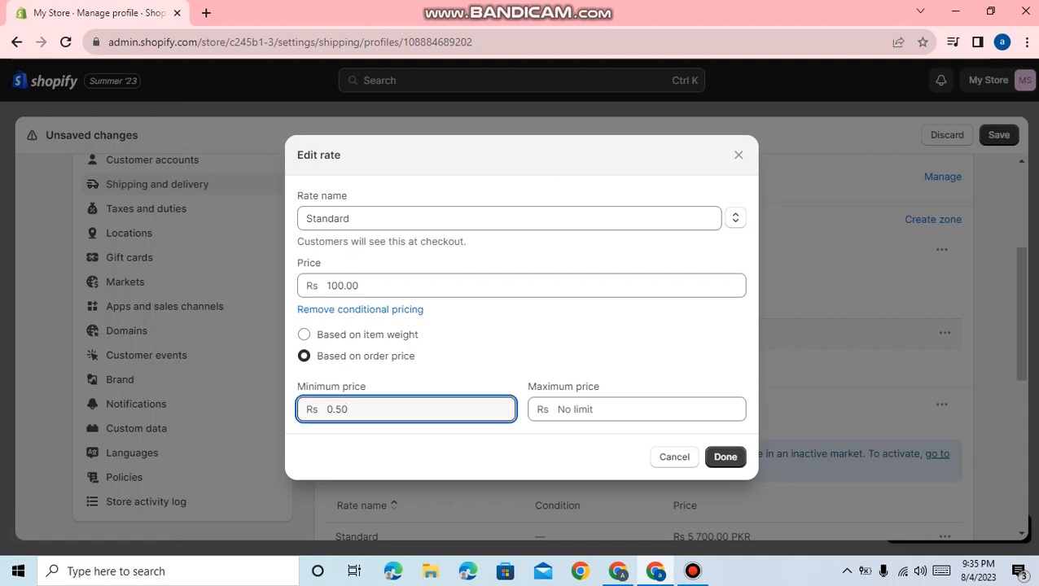
key("BackSpace")
key("BackSpace")
key("BackSpace")
key("BackSpace")
type("500")
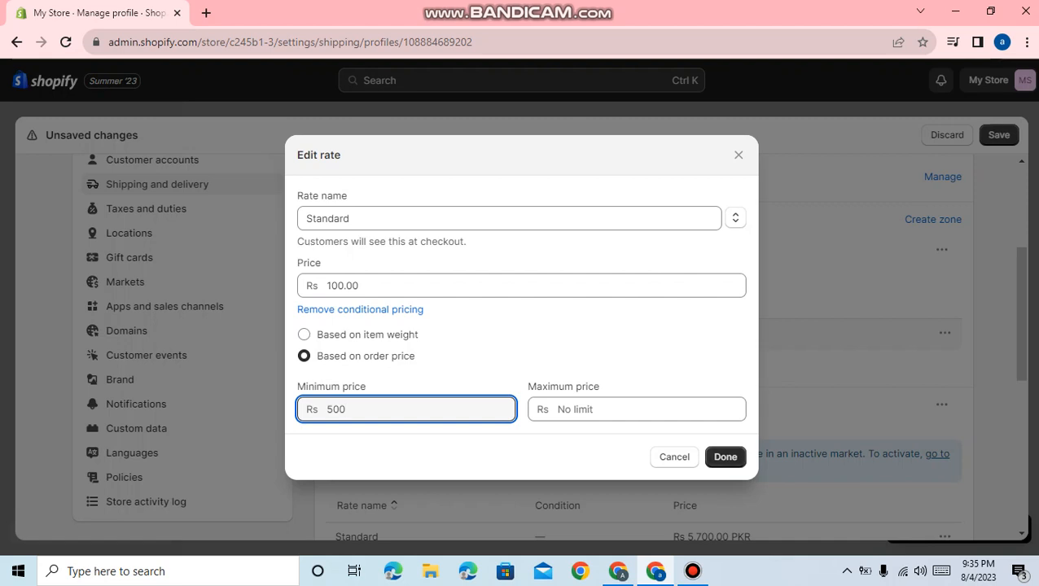
left_click(725, 457)
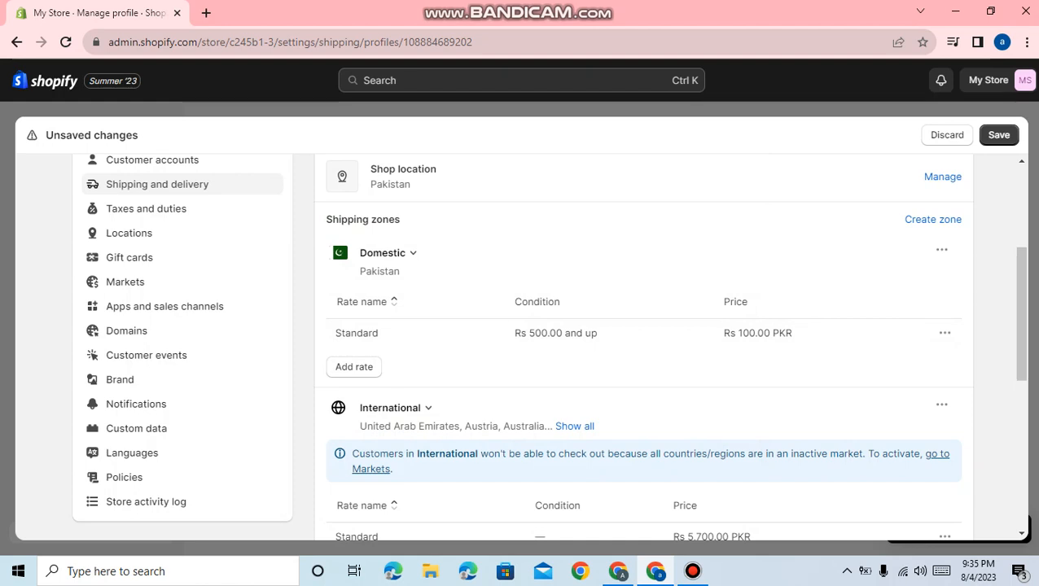
Edit the International shipping zone to include only Italy and Australia
scroll(549, 346, "down", 2)
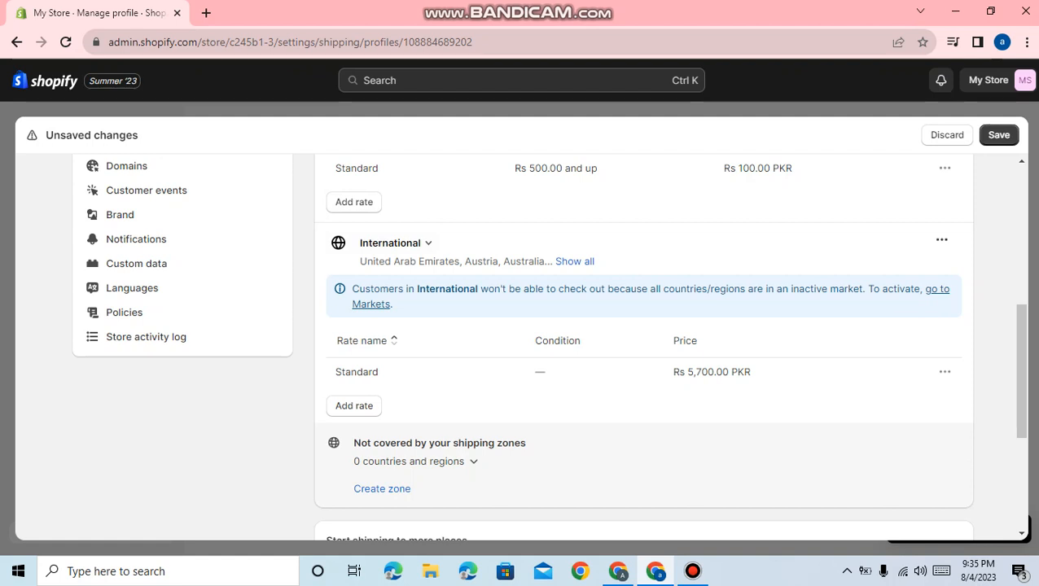
left_click(941, 240)
left_click(919, 269)
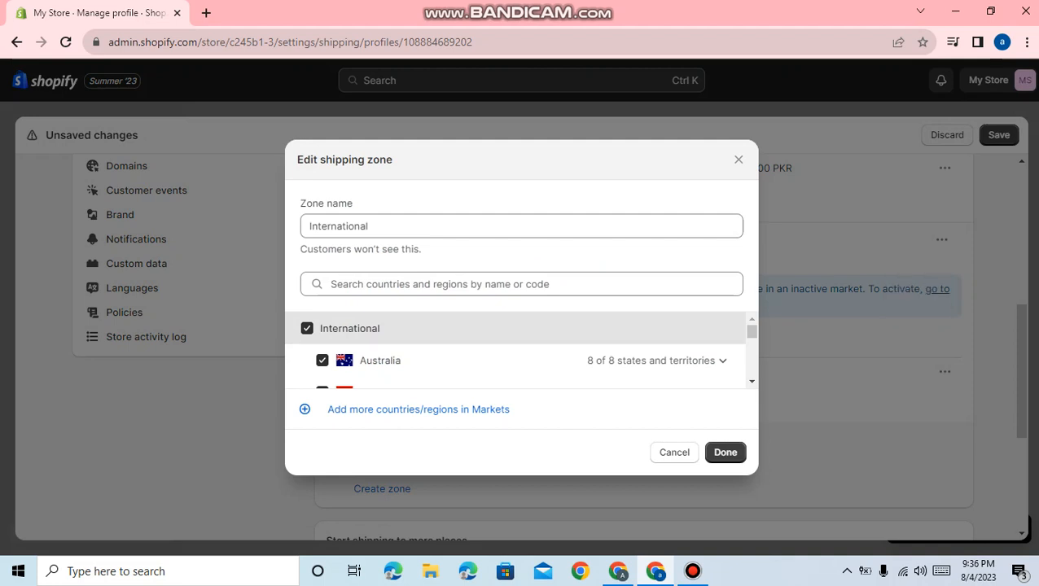
left_click(307, 328)
left_click_drag(752, 331, 752, 331)
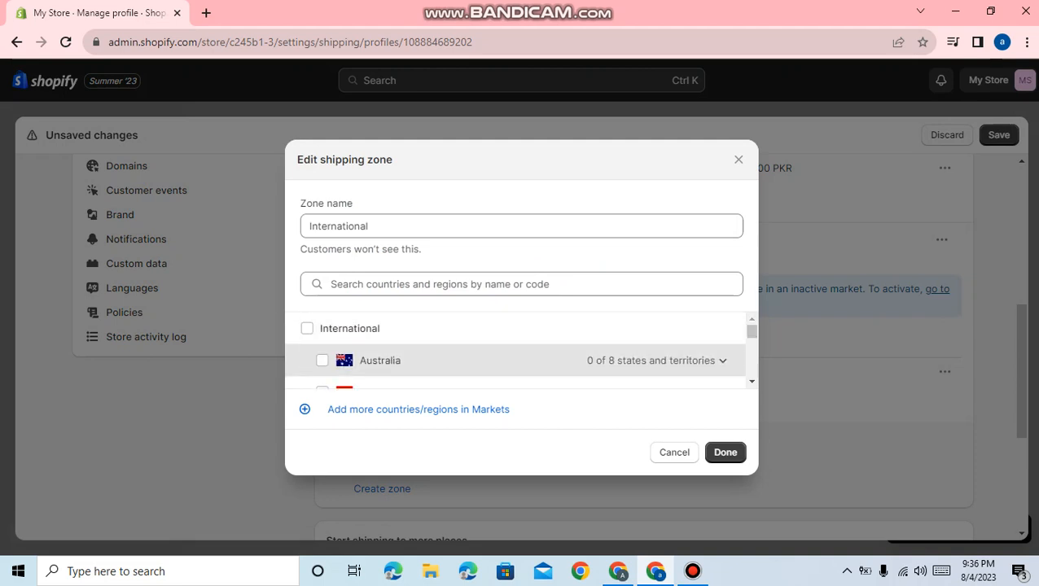
left_click_drag(751, 332, 751, 335)
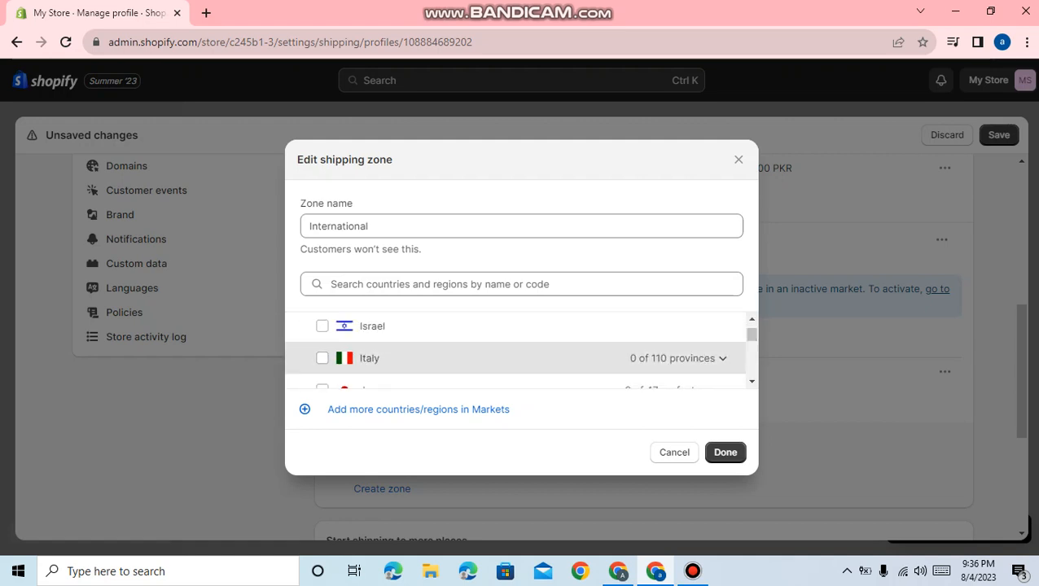
left_click(322, 358)
left_click_drag(751, 335, 752, 328)
left_click(321, 360)
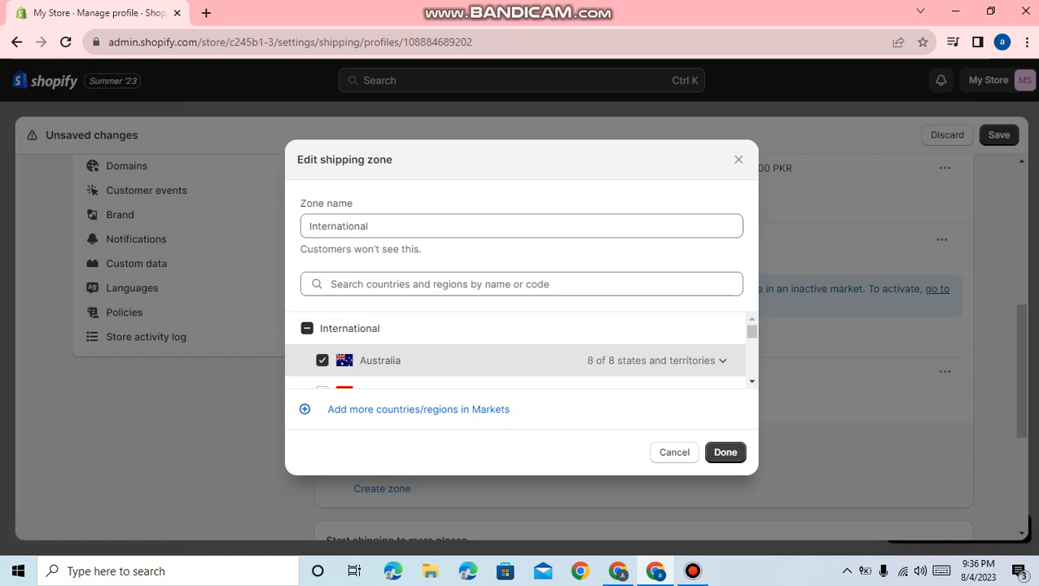
left_click(724, 452)
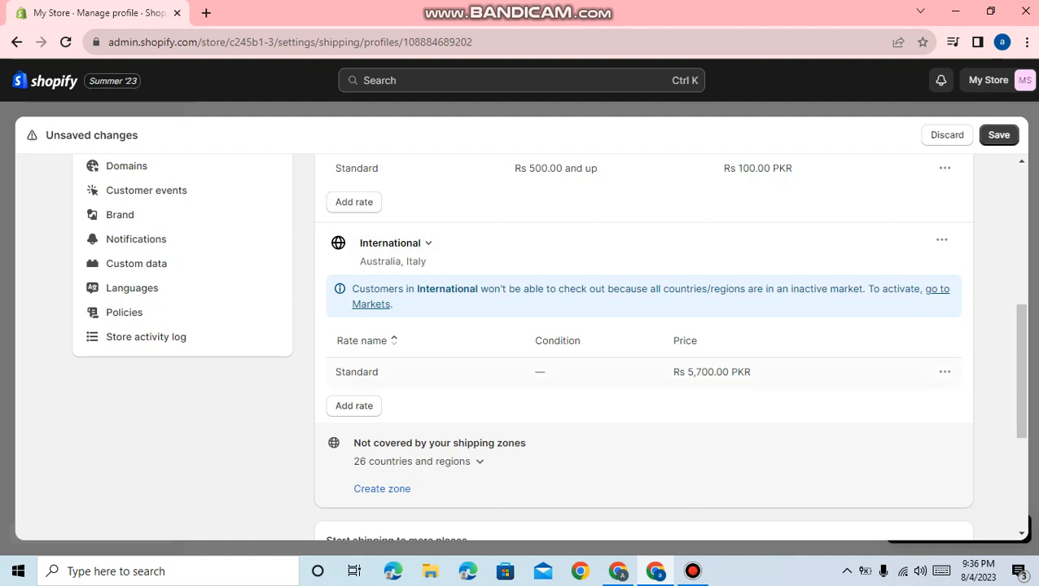
Review the International zone's Standard rate and close it without changing anything
left_click(945, 371)
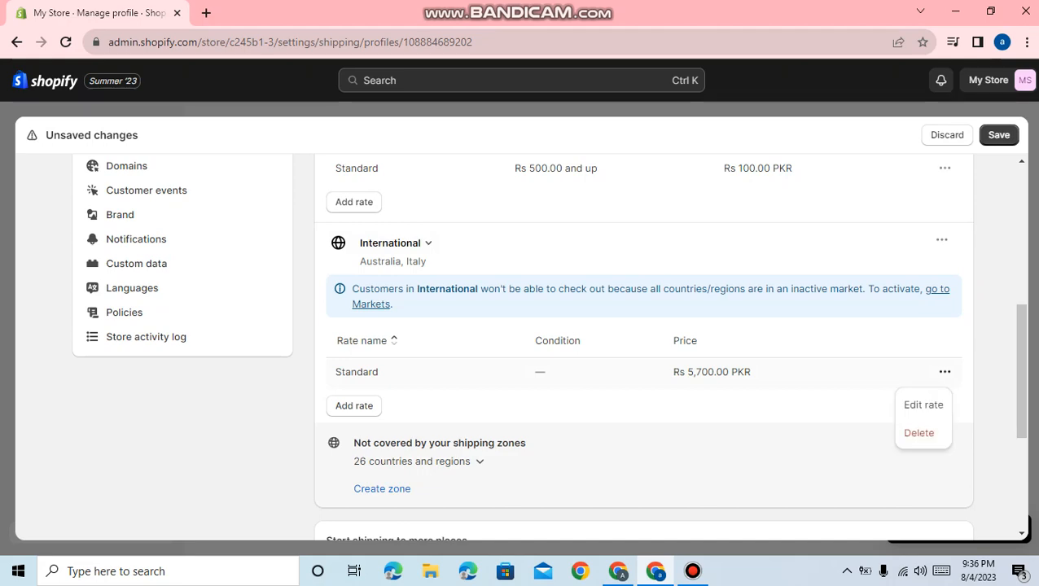
left_click(921, 403)
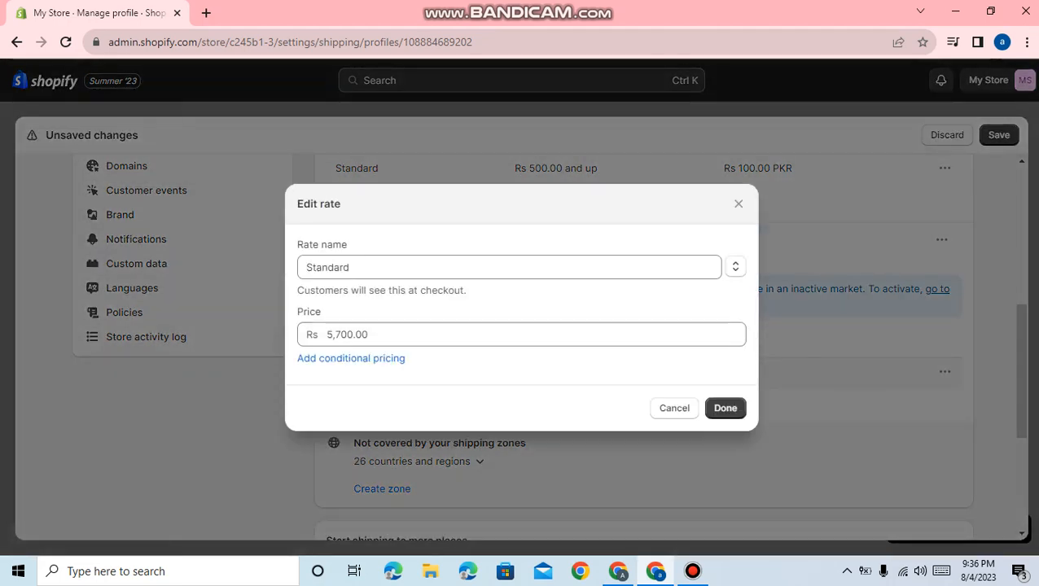
left_click(725, 408)
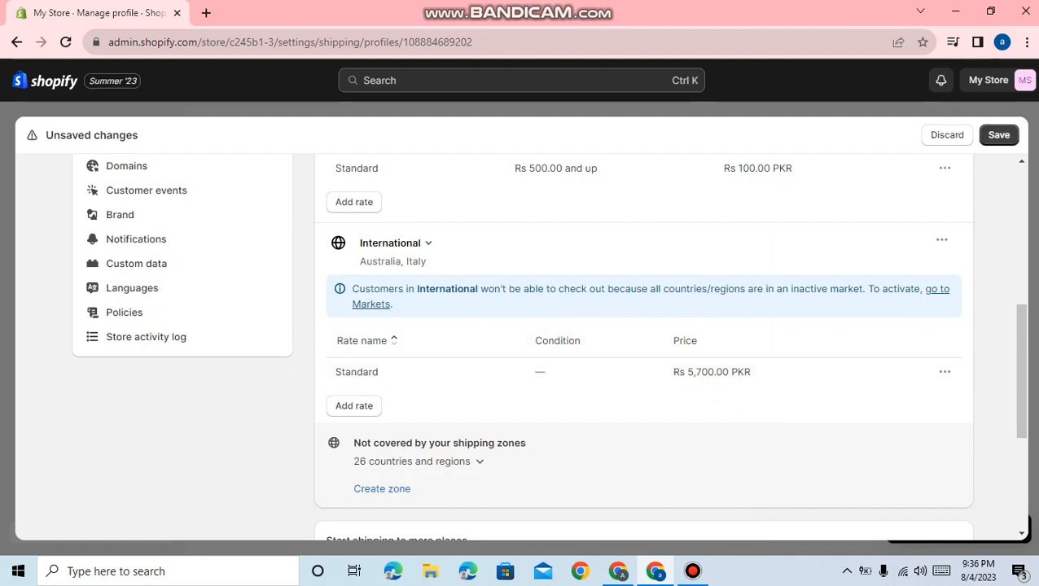
Review the rest of the General profile, then leave it for the shipping and delivery settings, discarding the unsaved changes
scroll(643, 342, "down", 5)
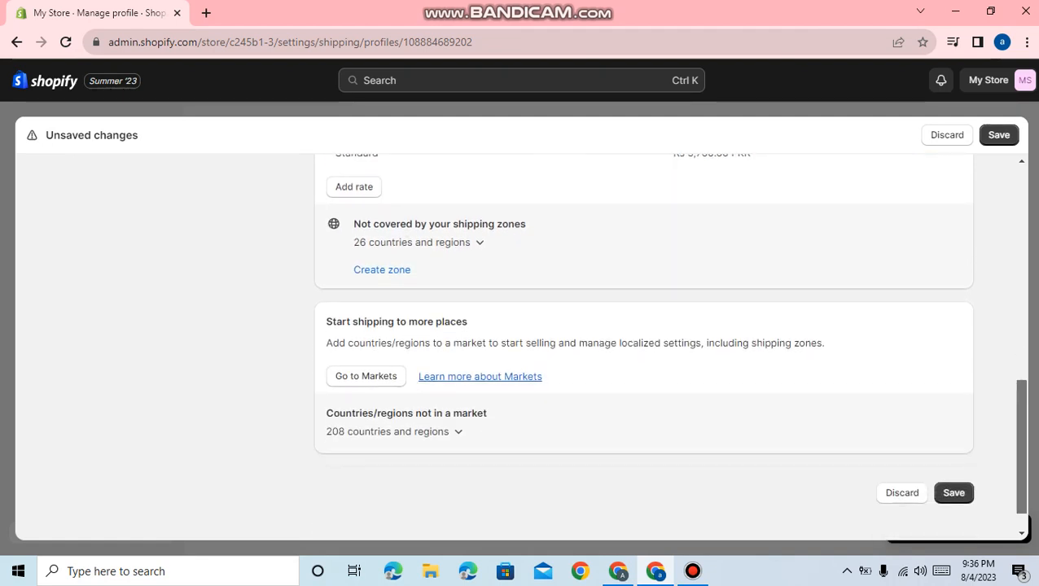
scroll(548, 342, "up", 1)
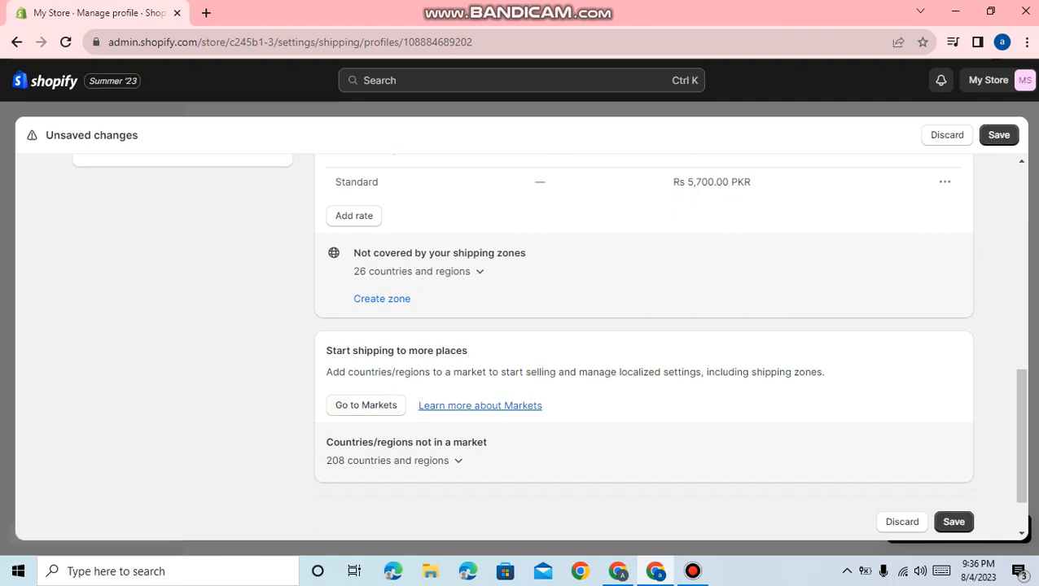
scroll(548, 342, "up", 5)
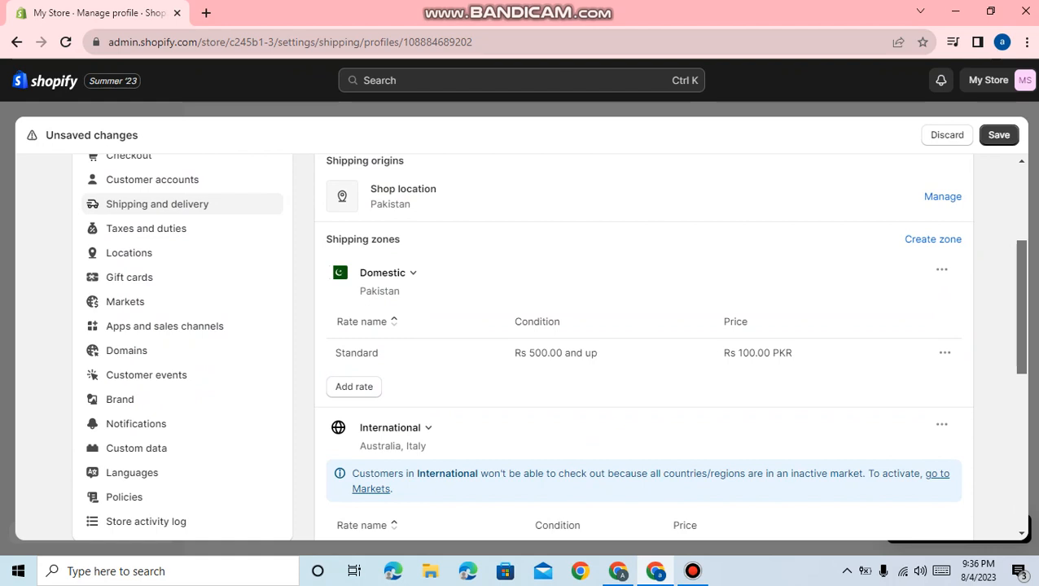
scroll(548, 342, "up", 3)
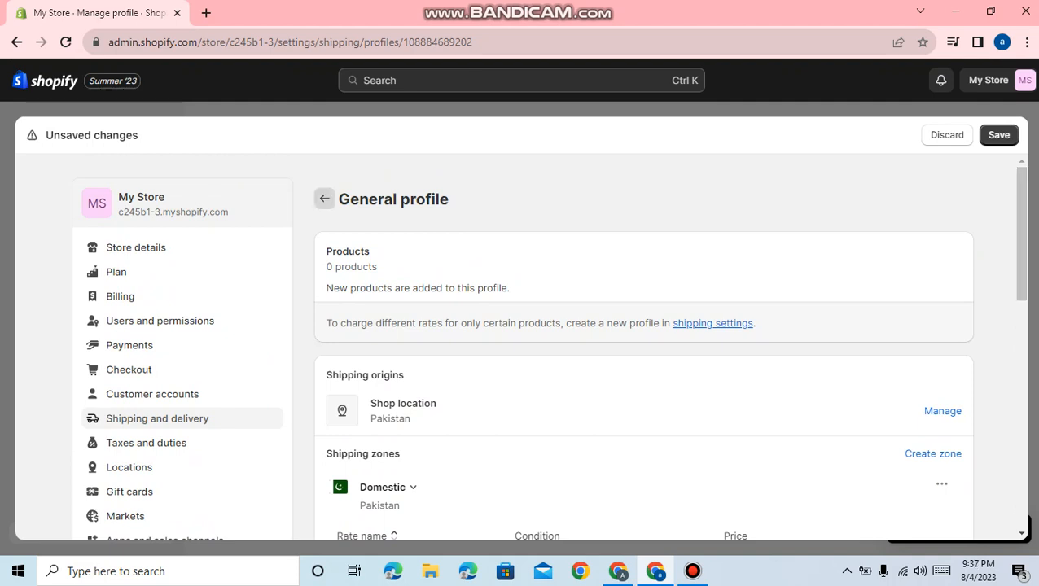
left_click(325, 199)
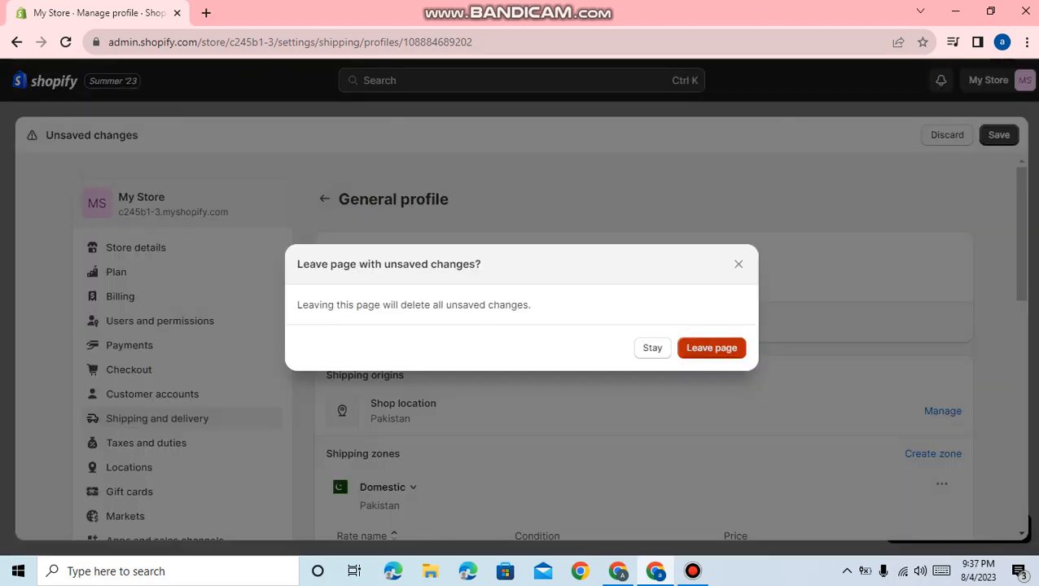
left_click(711, 348)
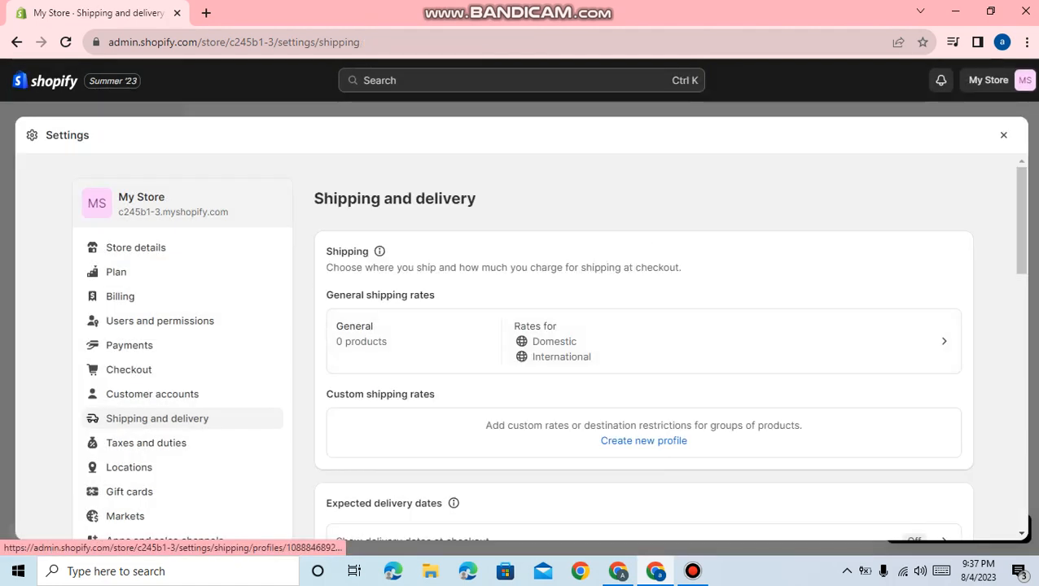
Try to enable and save local delivery for the shop location, leaving its page with the unsaved changes discarded
scroll(644, 342, "down", 3)
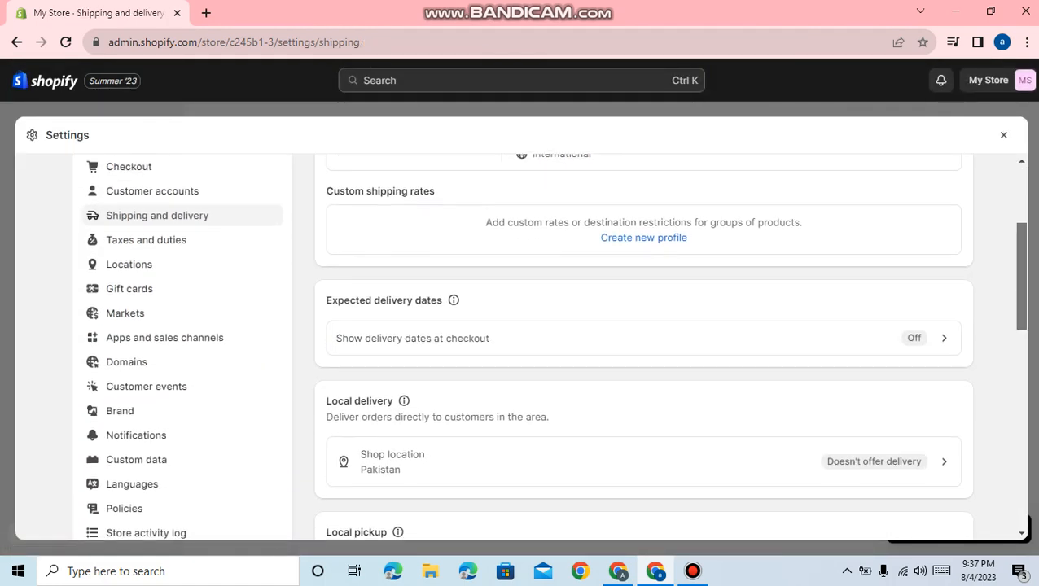
scroll(644, 342, "down", 2)
scroll(643, 342, "down", 2)
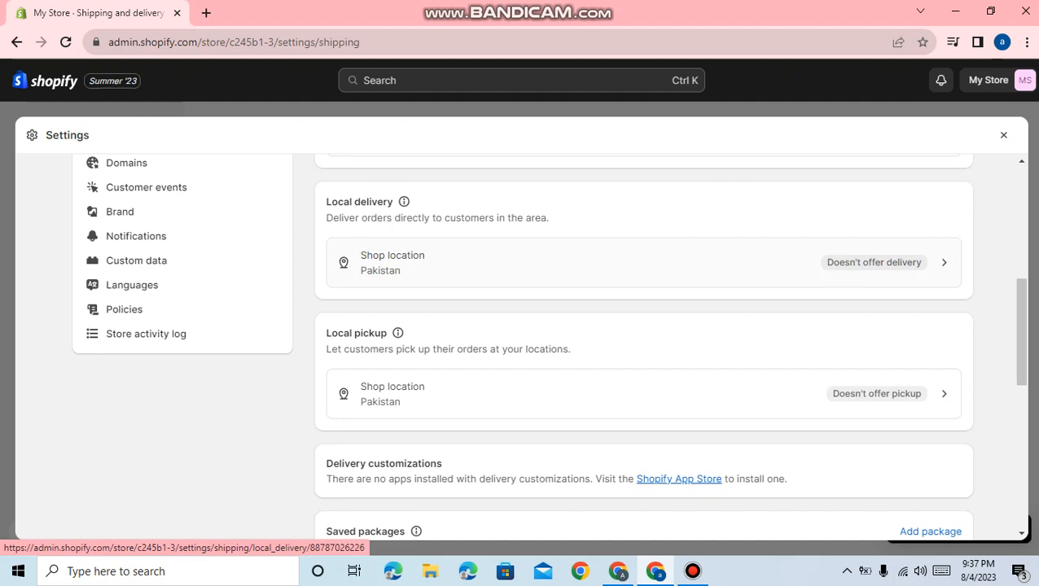
left_click(644, 263)
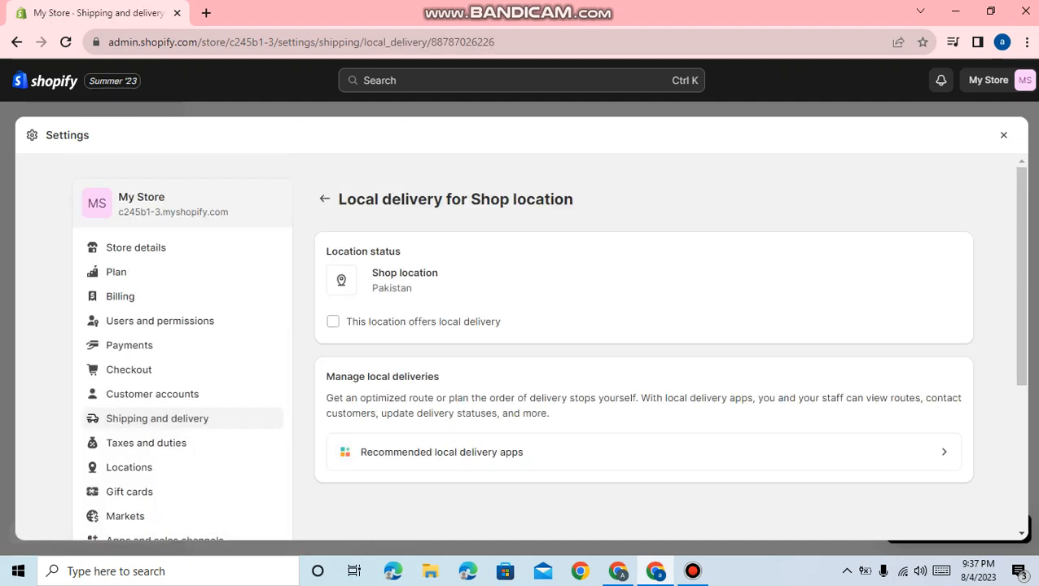
left_click(333, 321)
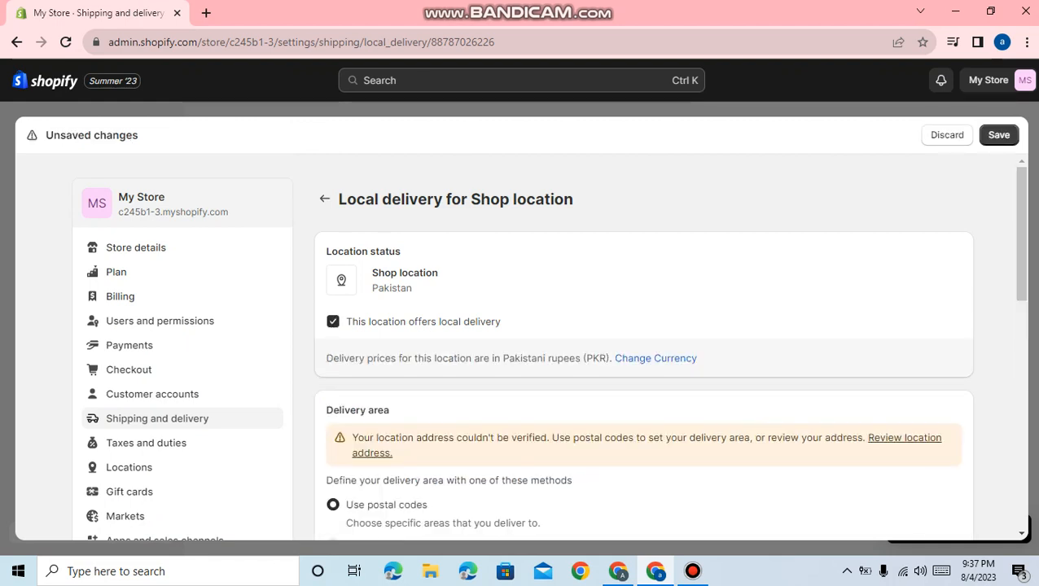
scroll(549, 345, "down", 5)
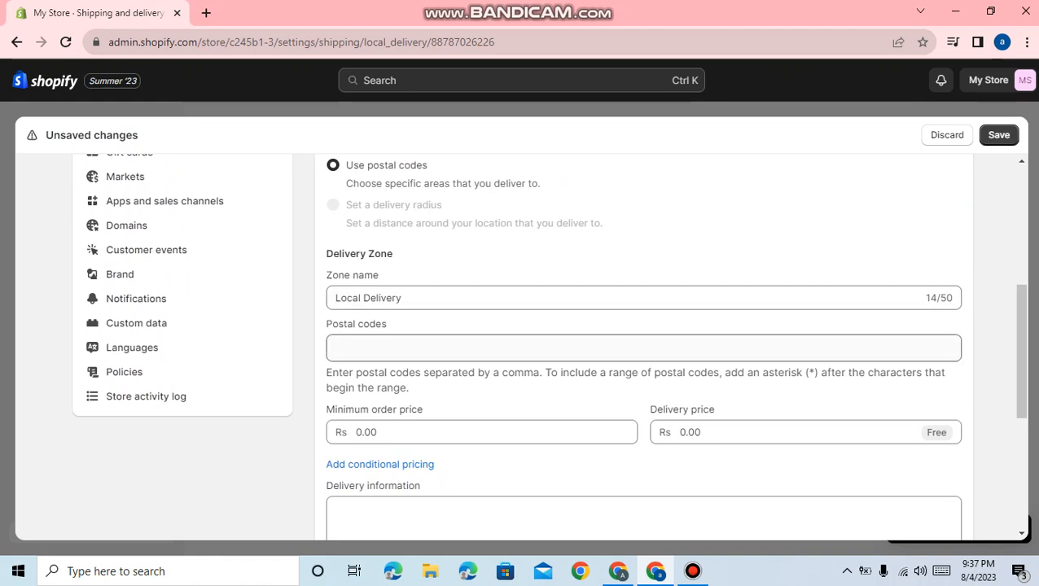
scroll(481, 278, "down", 2)
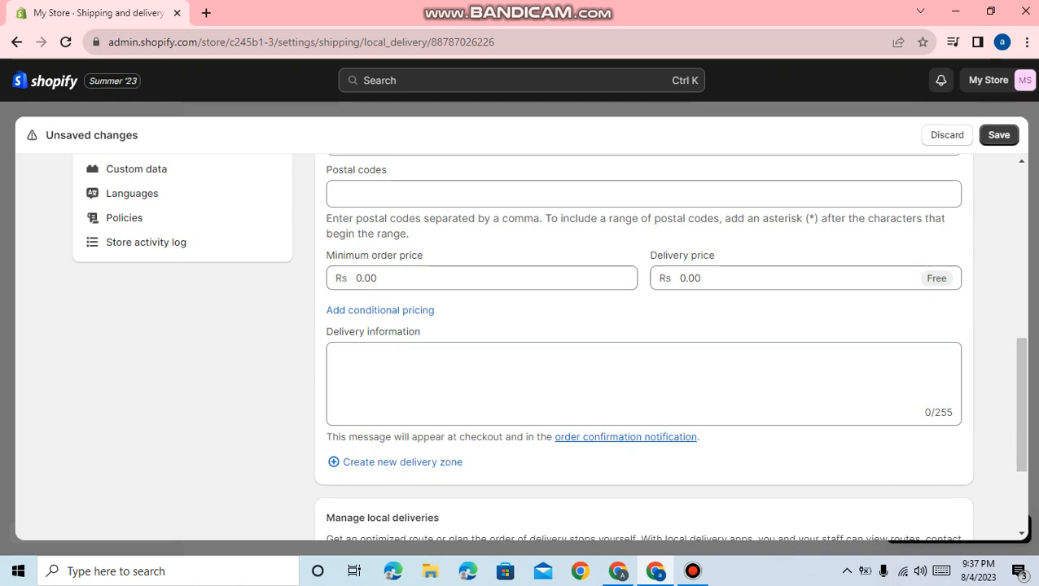
left_click(999, 135)
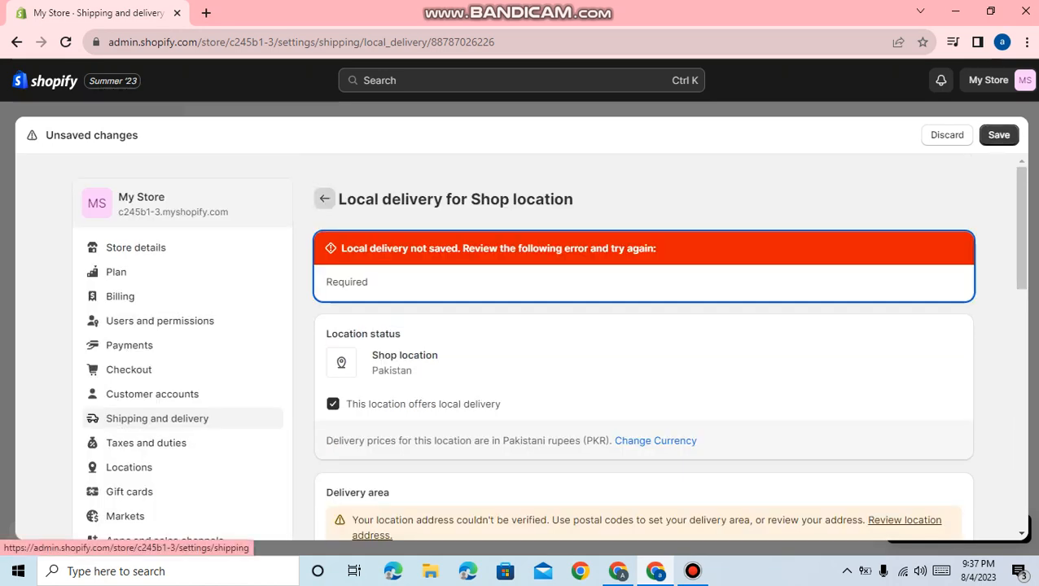
left_click(324, 198)
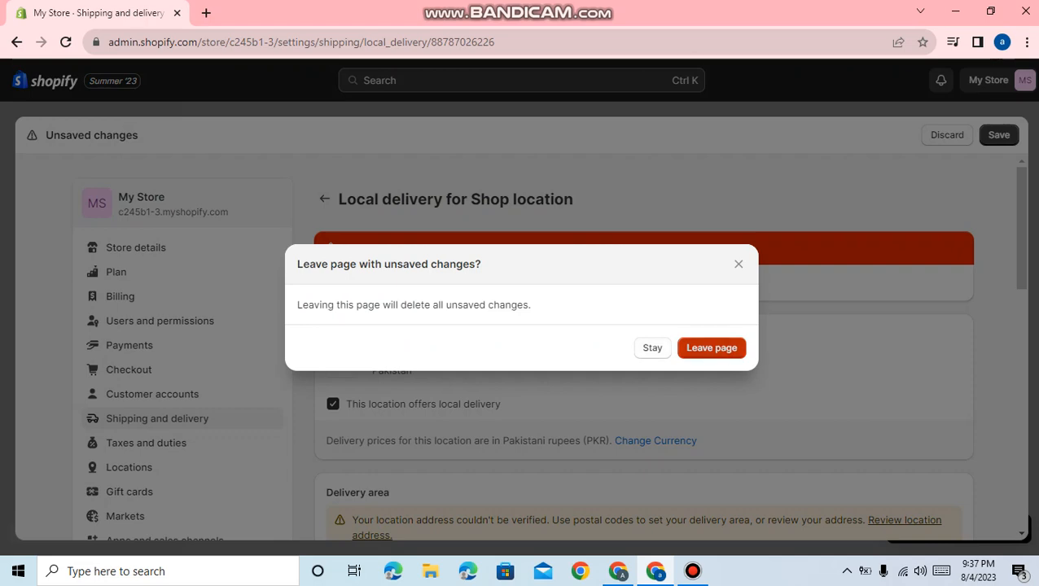
left_click(711, 348)
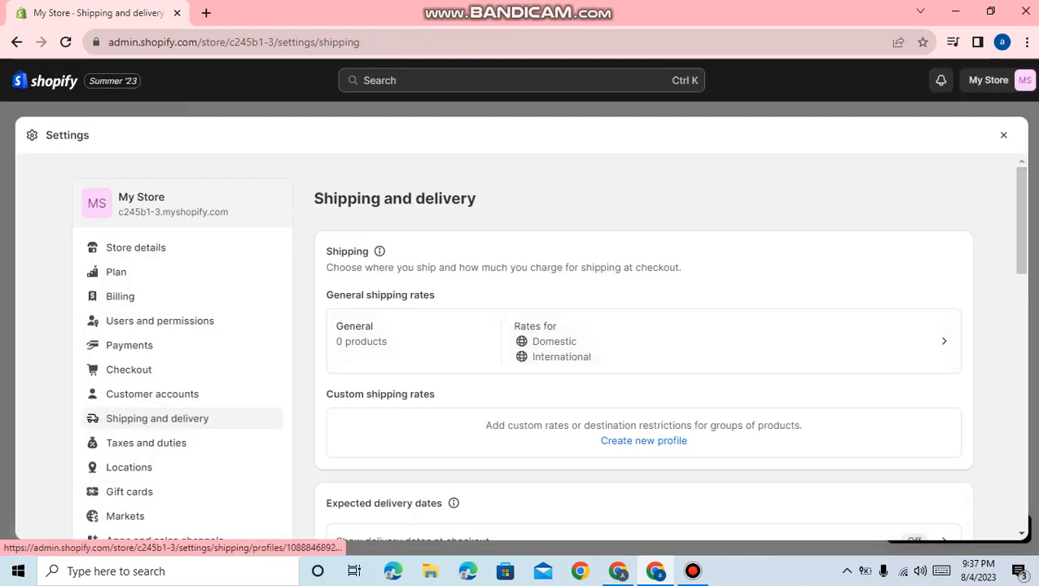
Start adding a saved package named "box" and close the form without adding it
scroll(644, 342, "down", 10)
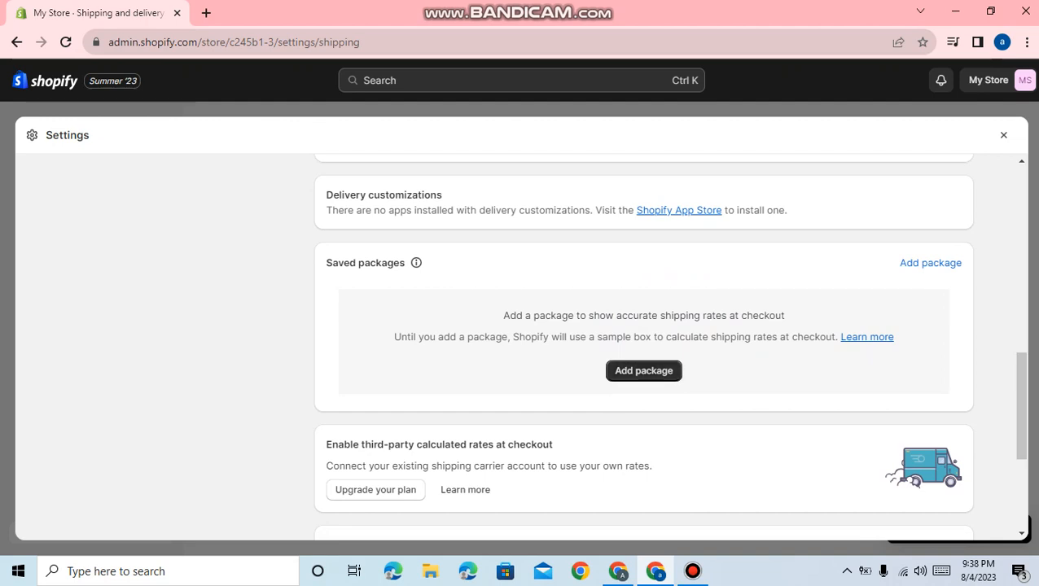
left_click(643, 370)
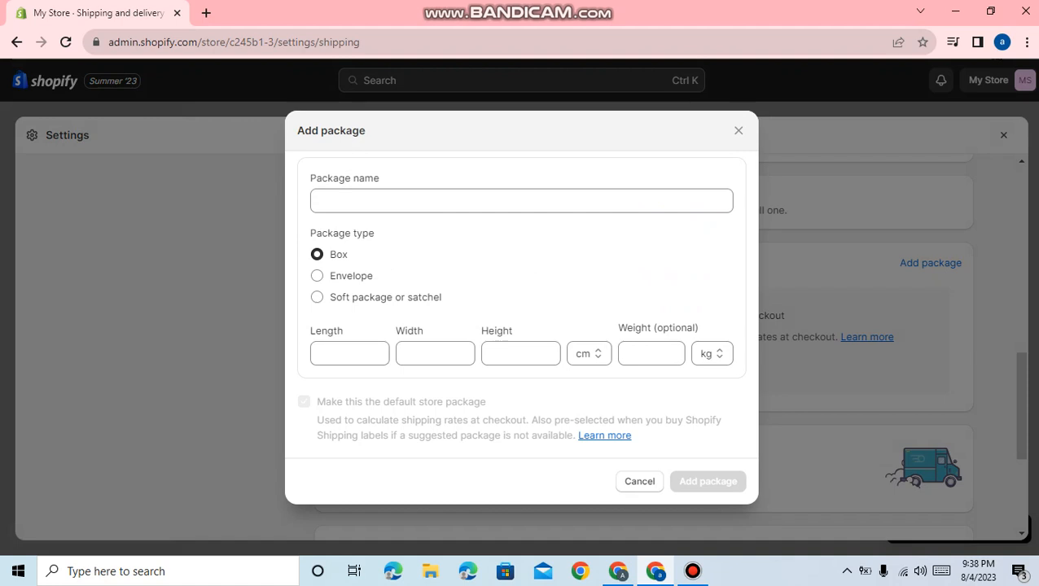
left_click(521, 201)
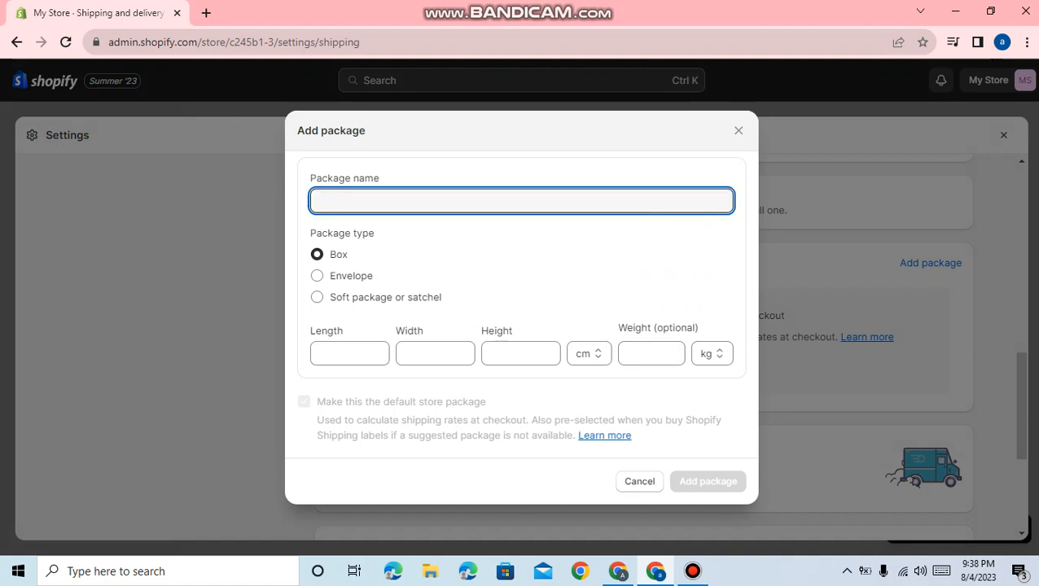
type("box")
left_click(739, 130)
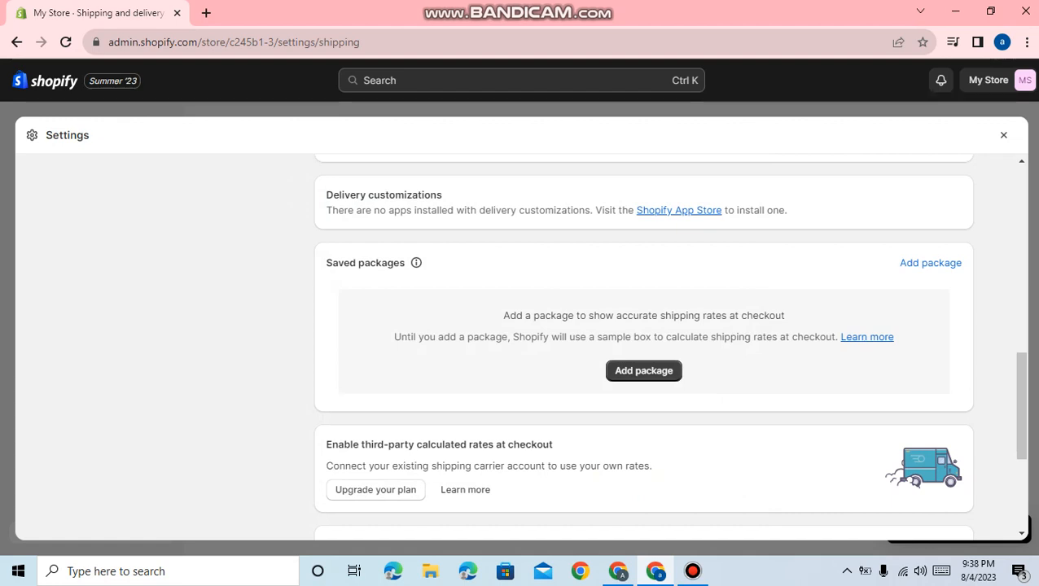
Open the packing slip template from the shipping settings and look through its code
scroll(644, 342, "down", 3)
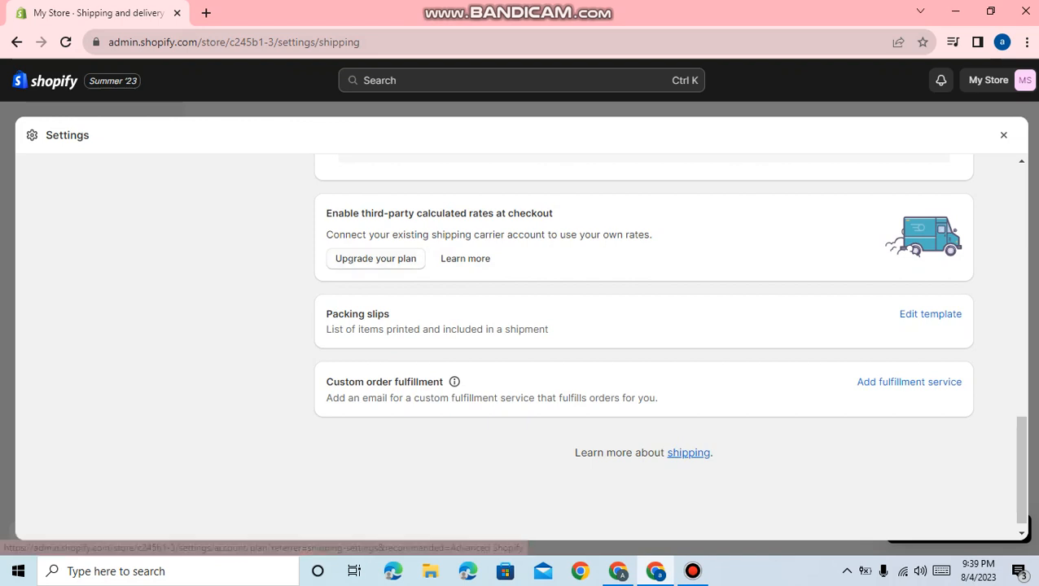
left_click_drag(332, 314, 390, 315)
left_click(390, 315)
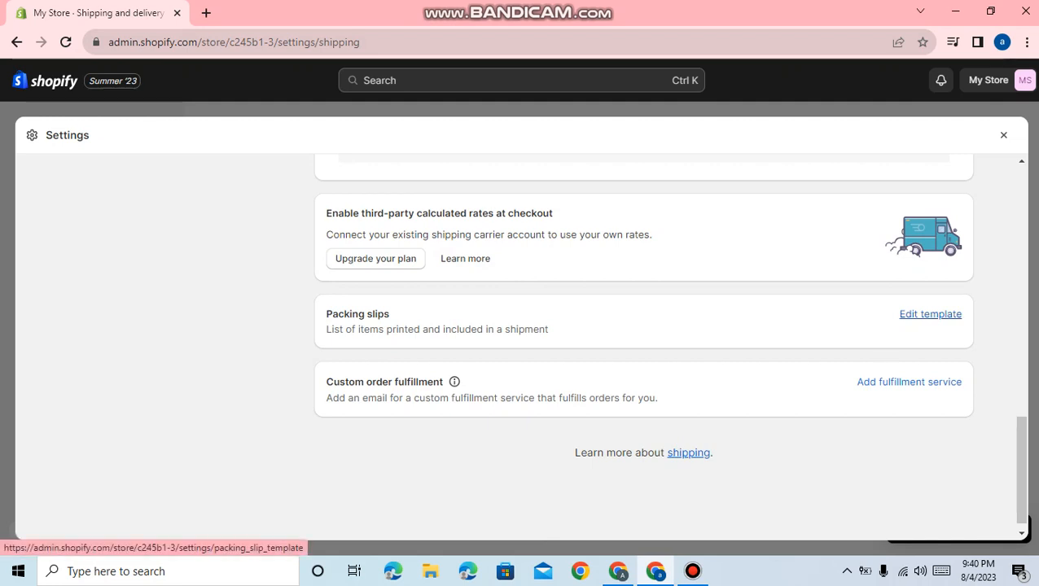
left_click(931, 315)
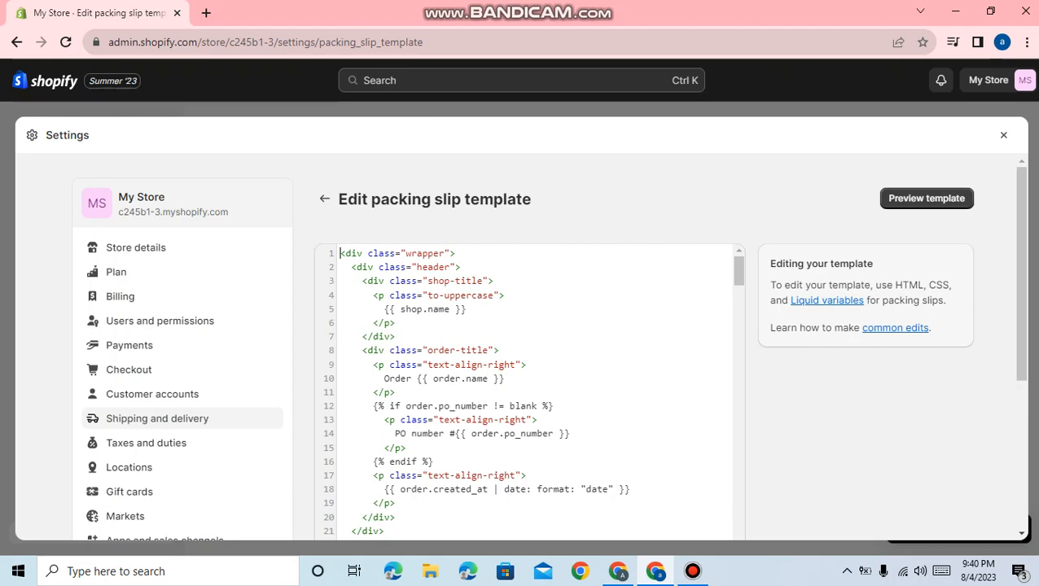
scroll(549, 346, "down", 3)
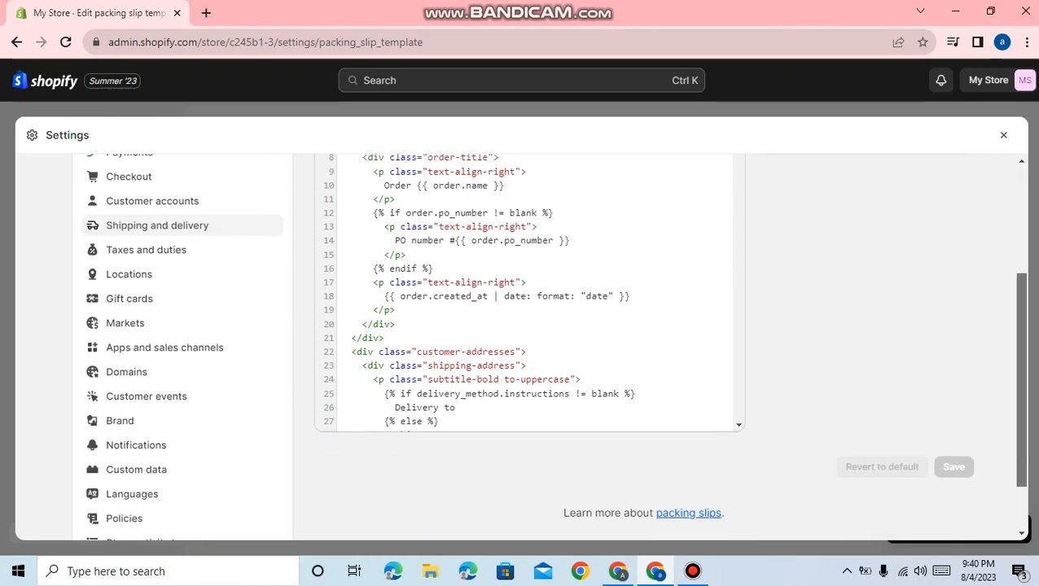
scroll(549, 346, "up", 3)
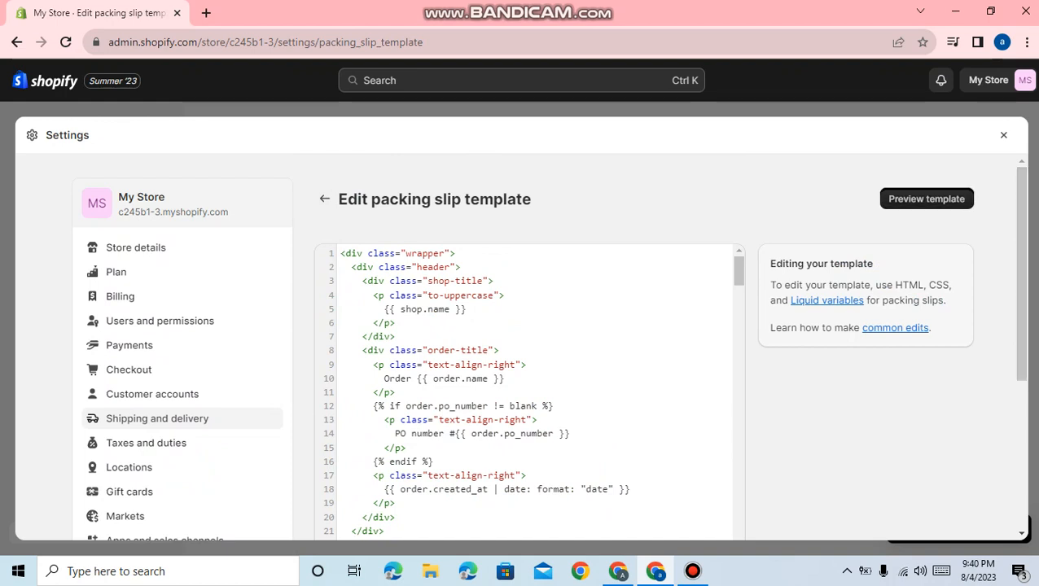
Preview the packing slip template, examine the sample slip, and return to the shipping and delivery settings
left_click(927, 198)
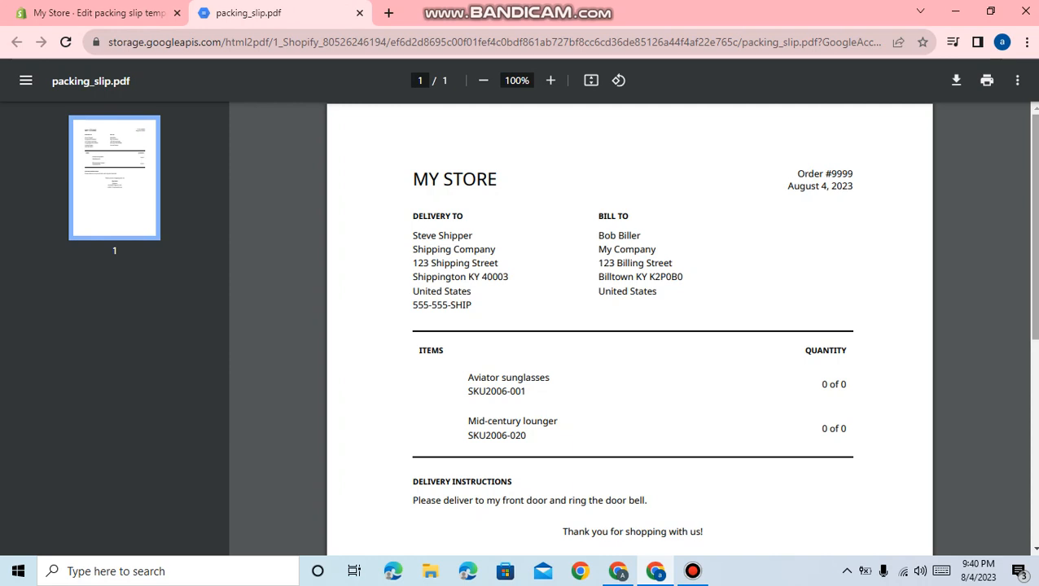
scroll(630, 326, "down", 3)
scroll(630, 326, "up", 3)
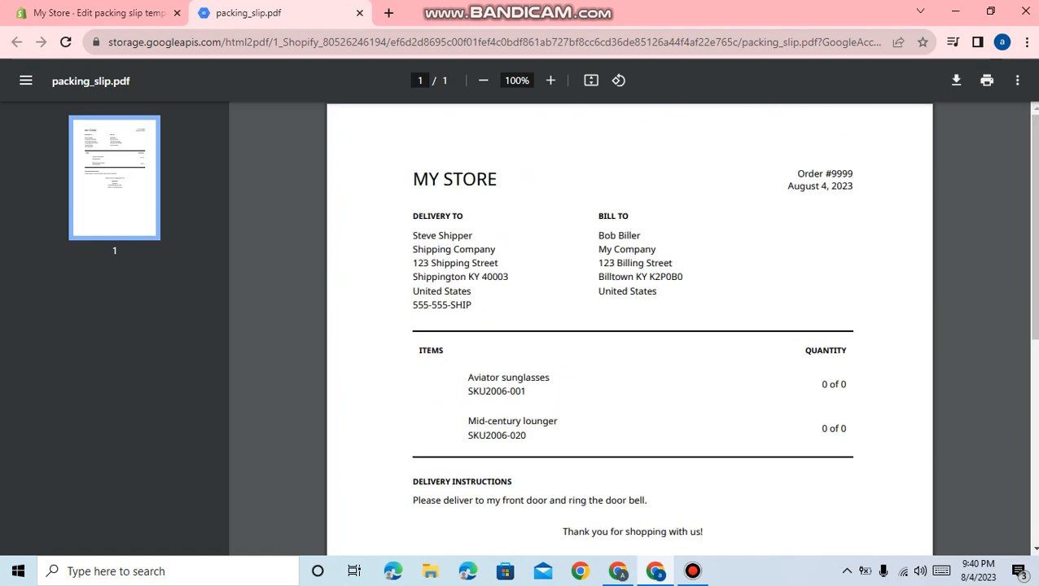
left_click_drag(412, 180, 497, 179)
left_click(497, 180)
left_click(137, 13)
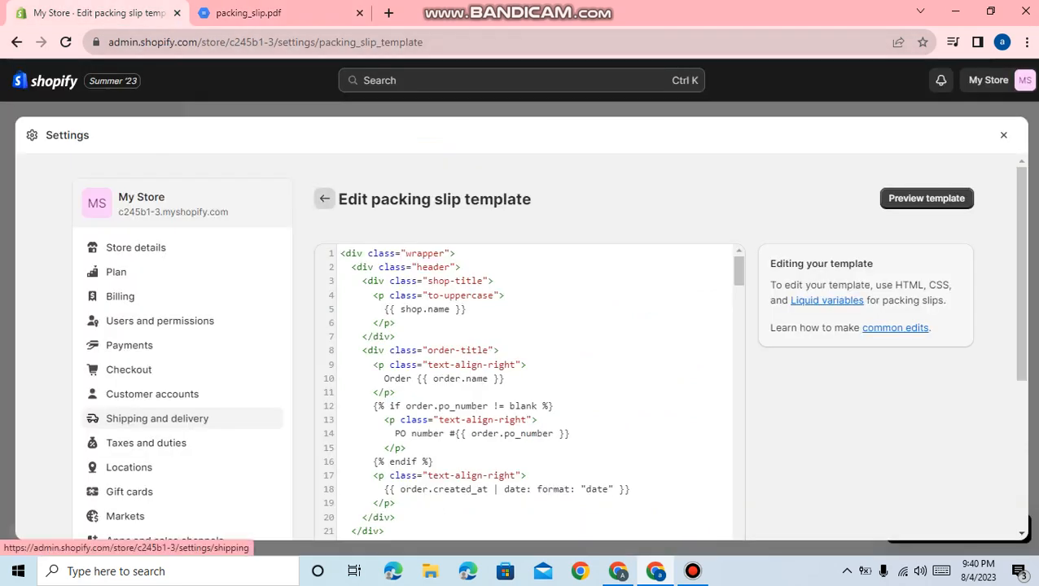
left_click(325, 199)
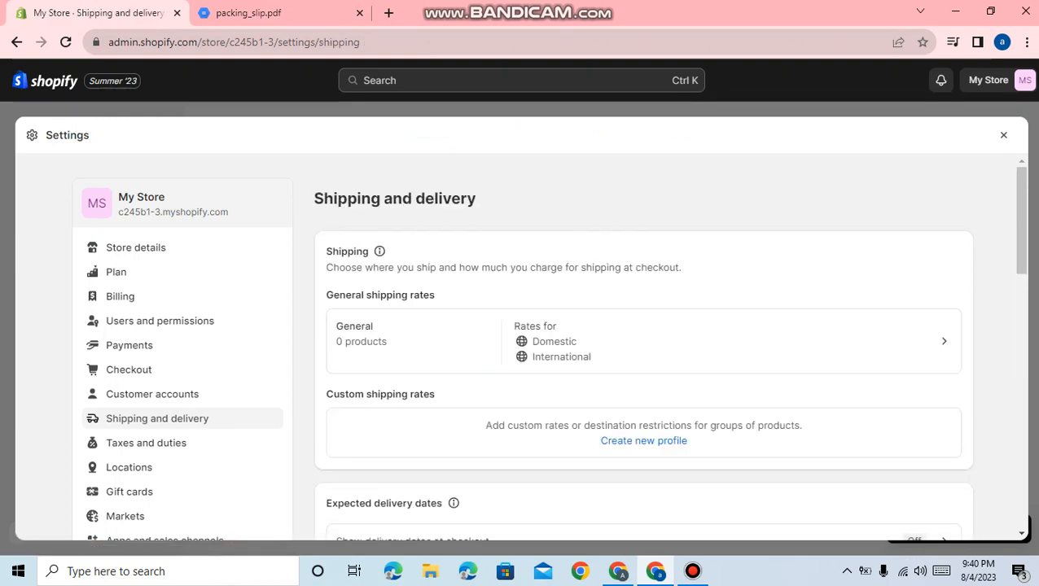
View the form for adding a custom fulfillment service, close it without entering anything, and return to the general shipping rates
scroll(643, 342, "down", 10)
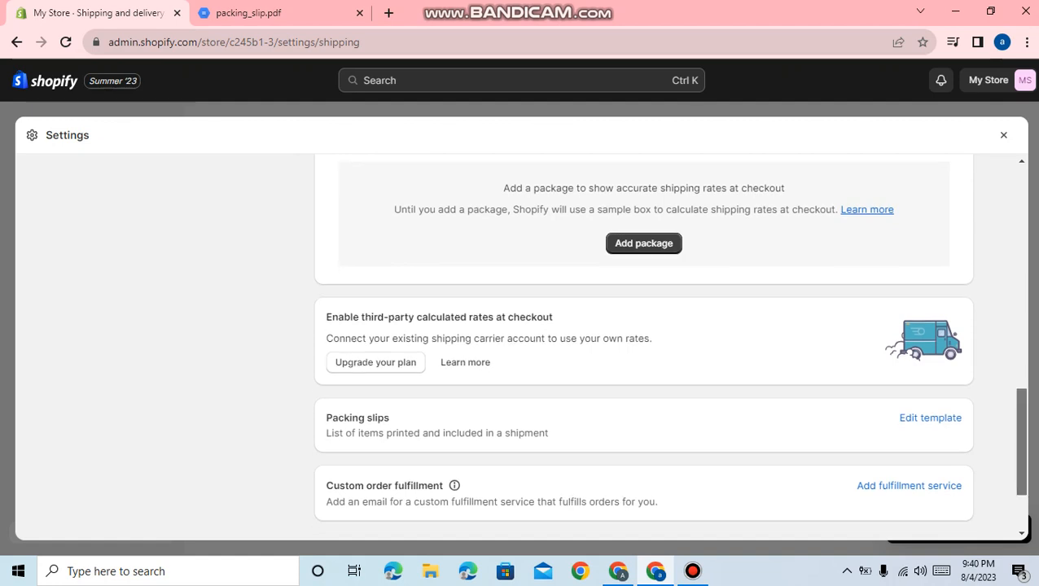
scroll(643, 342, "down", 3)
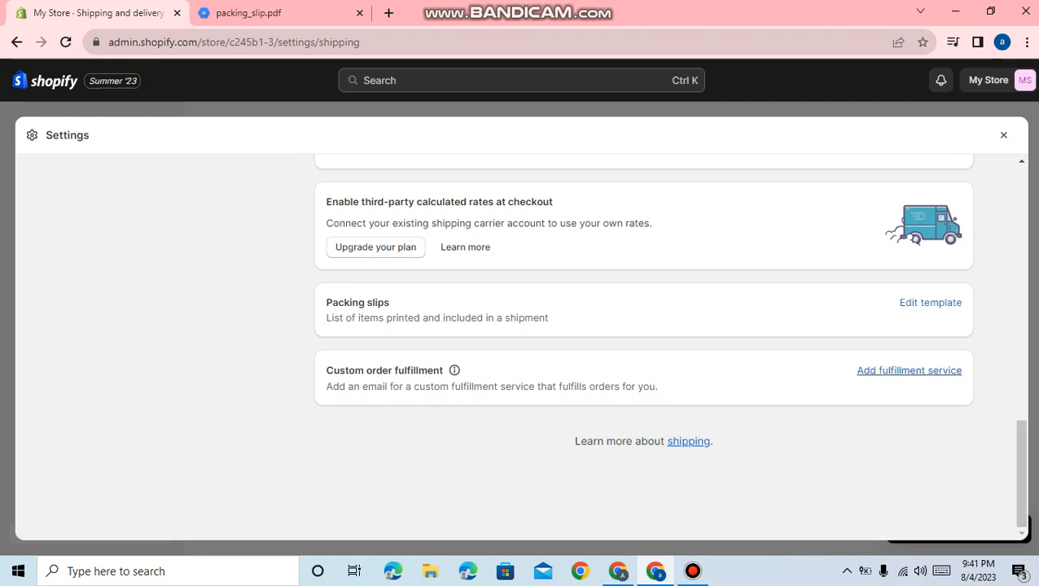
left_click(909, 371)
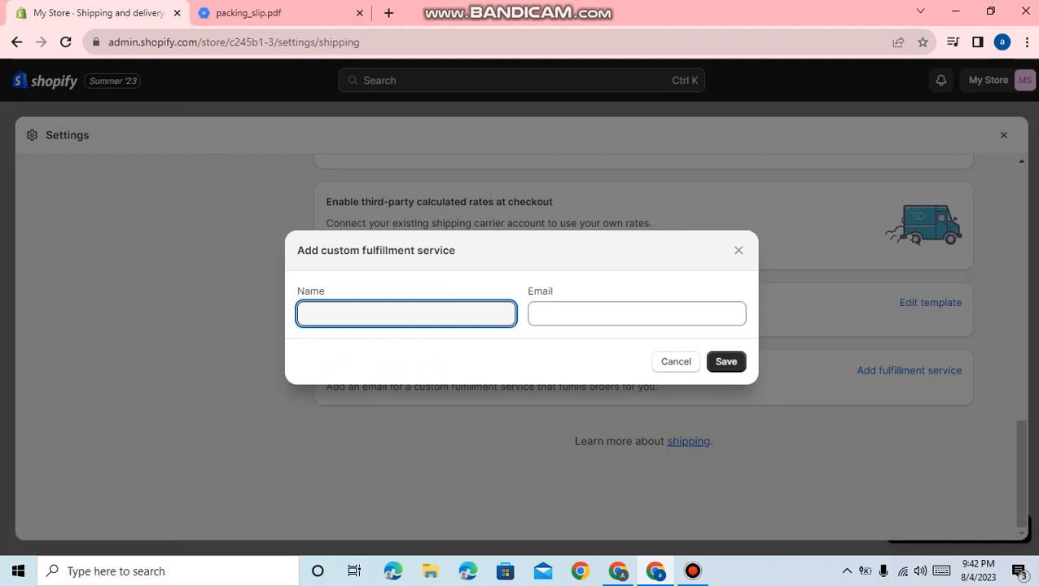
left_click(739, 251)
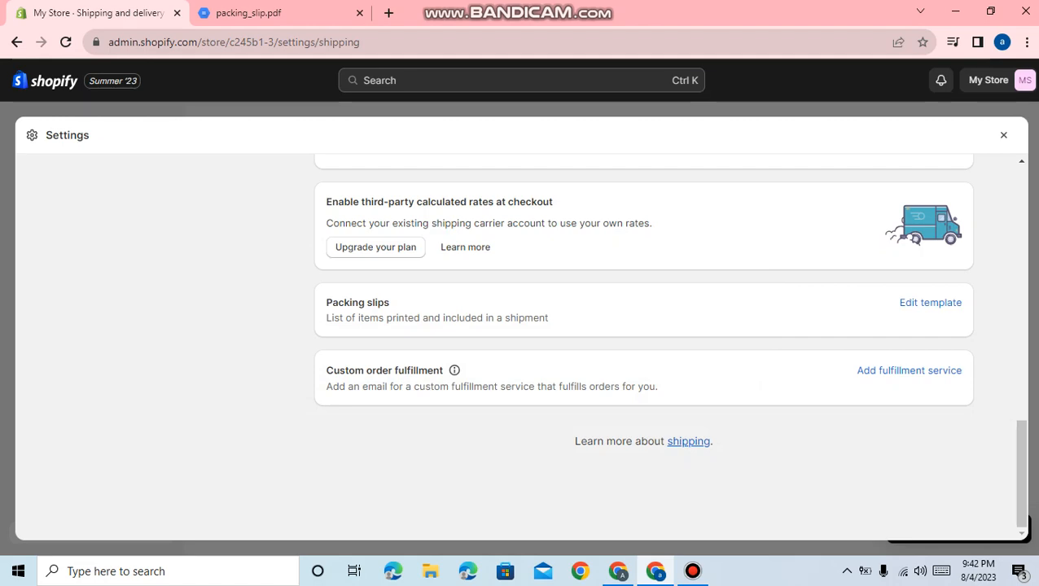
scroll(644, 346, "up", 10)
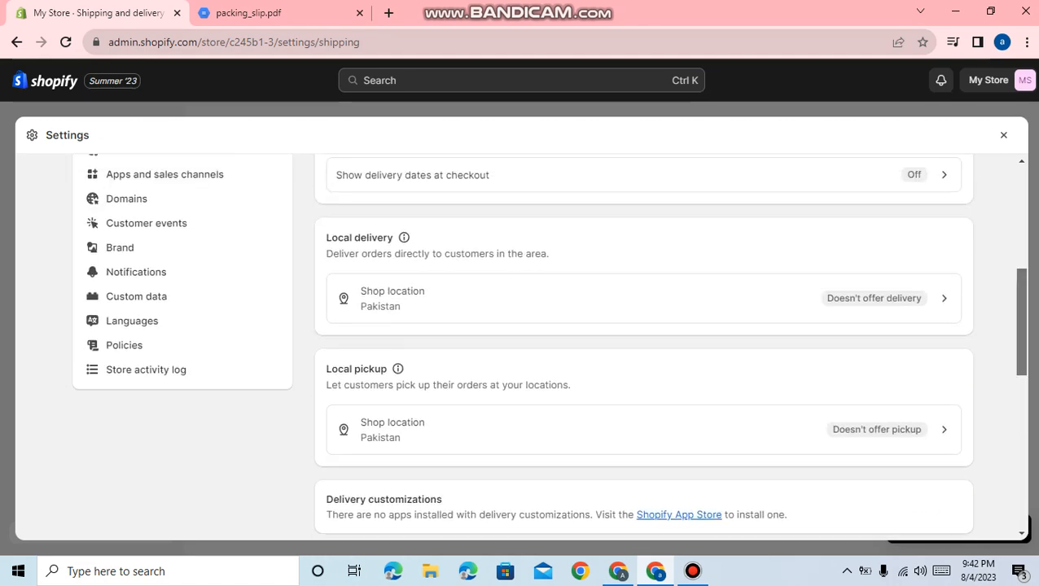
scroll(644, 346, "up", 5)
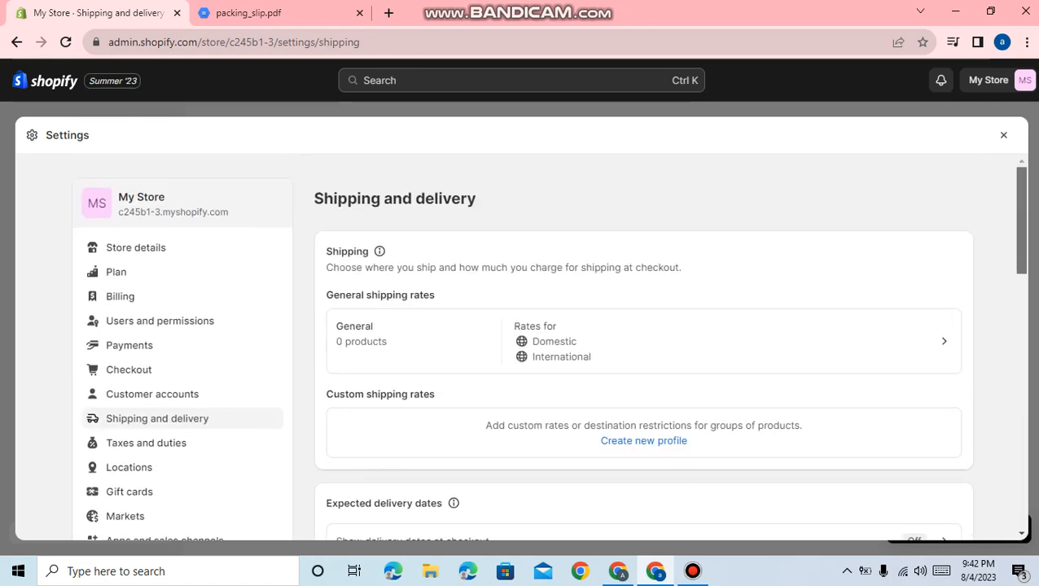